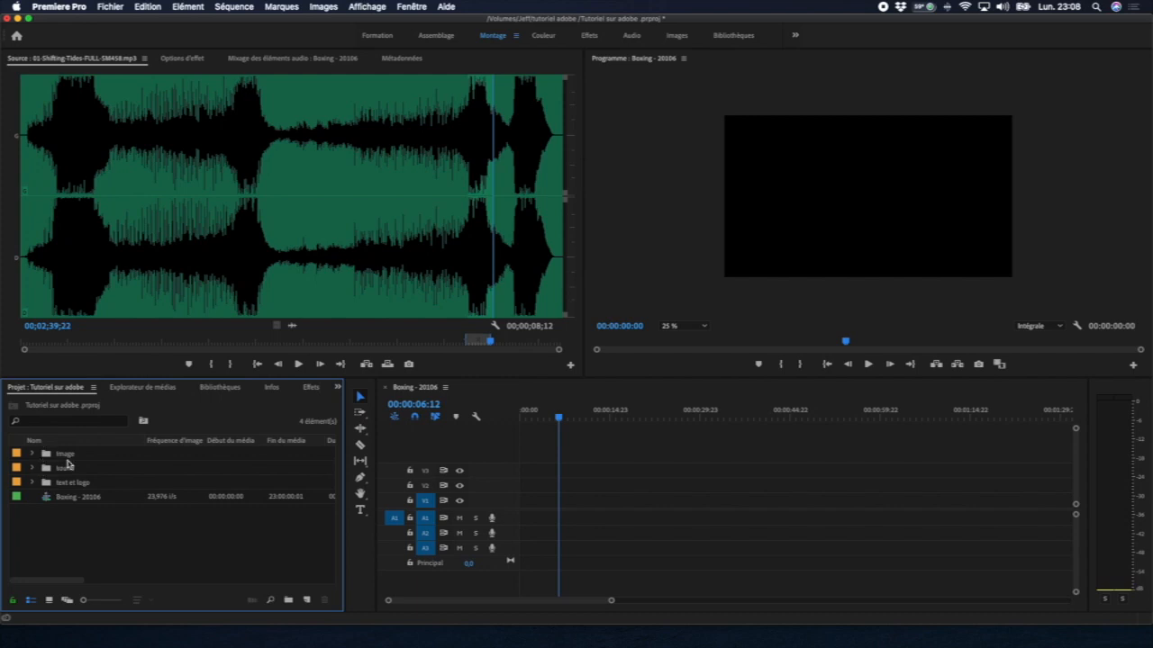
- Open PLAN 1 from the image bin in the Source monitor and place its video on V1 at the sequence start, with the playhead at 00:00:00:00
{"action": "left_click", "coordinate": [360, 540]}
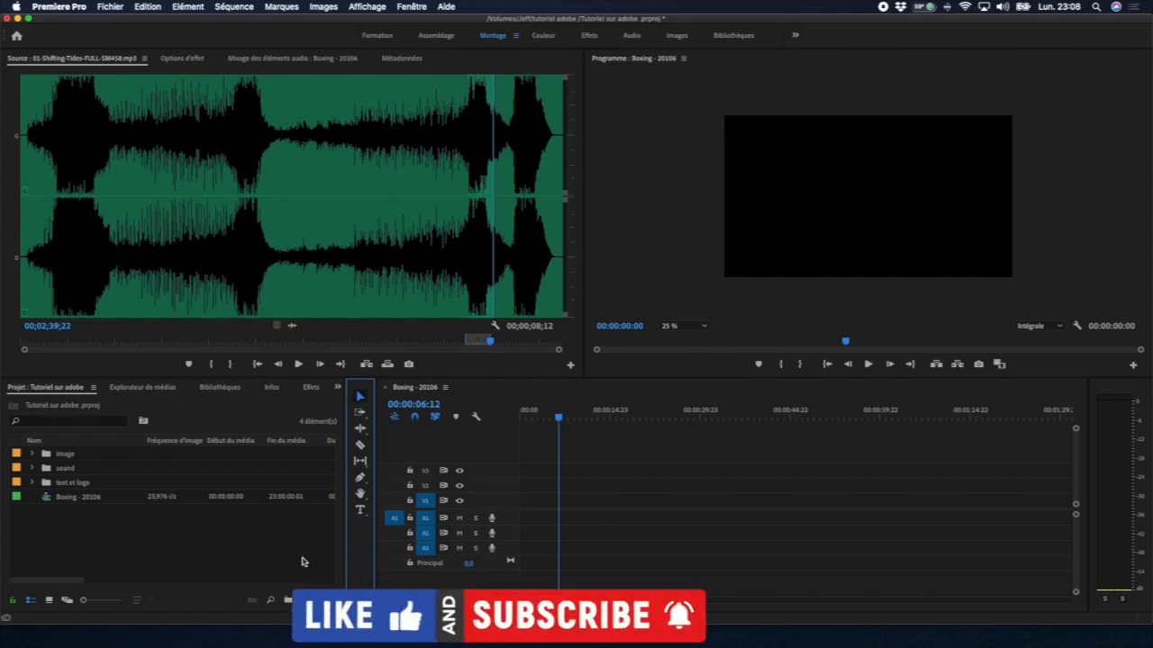
{"action": "left_click", "coordinate": [32, 454]}
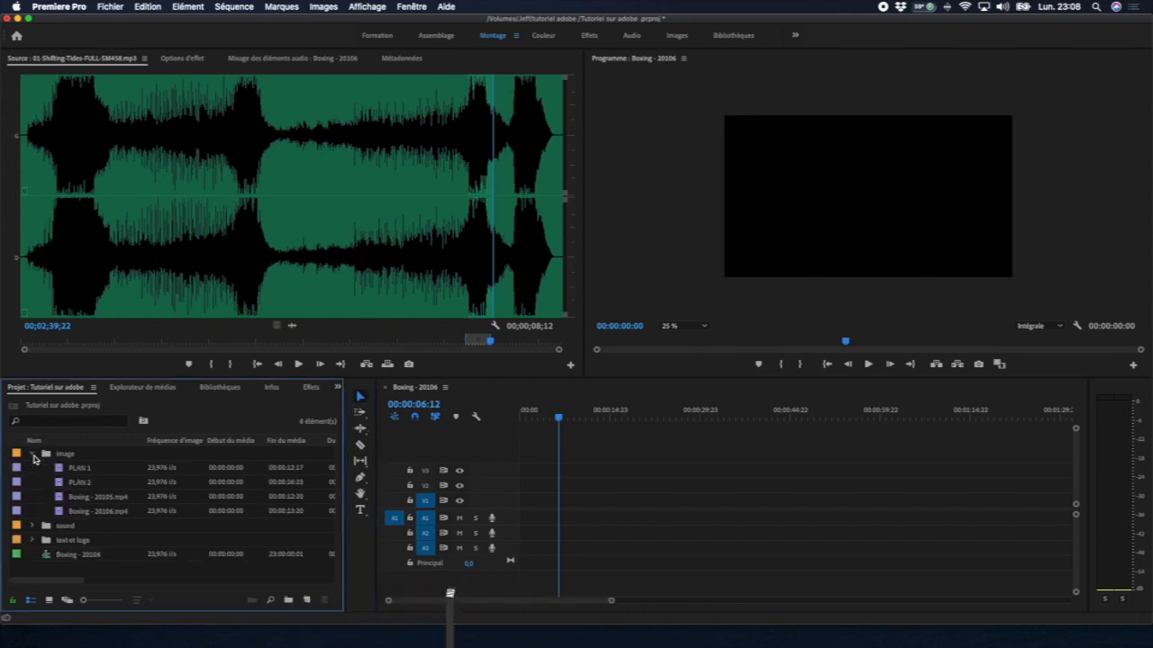
{"action": "left_click", "coordinate": [58, 468]}
{"action": "double_click", "coordinate": [58, 469]}
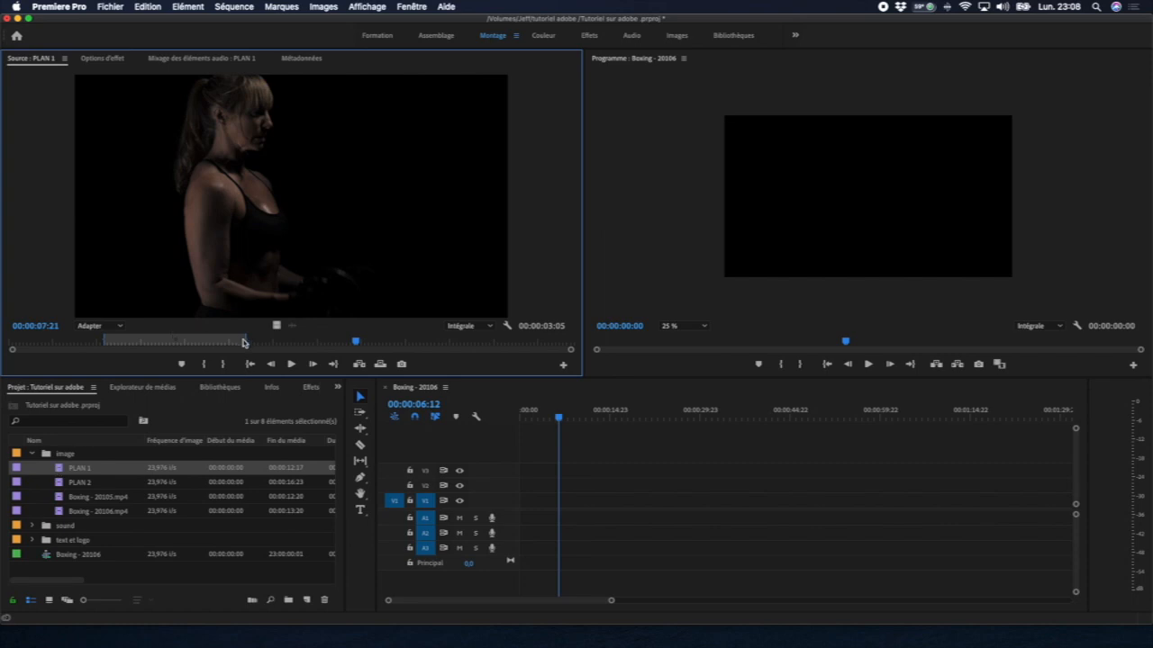
{"action": "left_click_drag", "start_coordinate": [273, 326], "coordinate": [525, 498]}
{"action": "left_click_drag", "start_coordinate": [559, 420], "coordinate": [496, 450]}
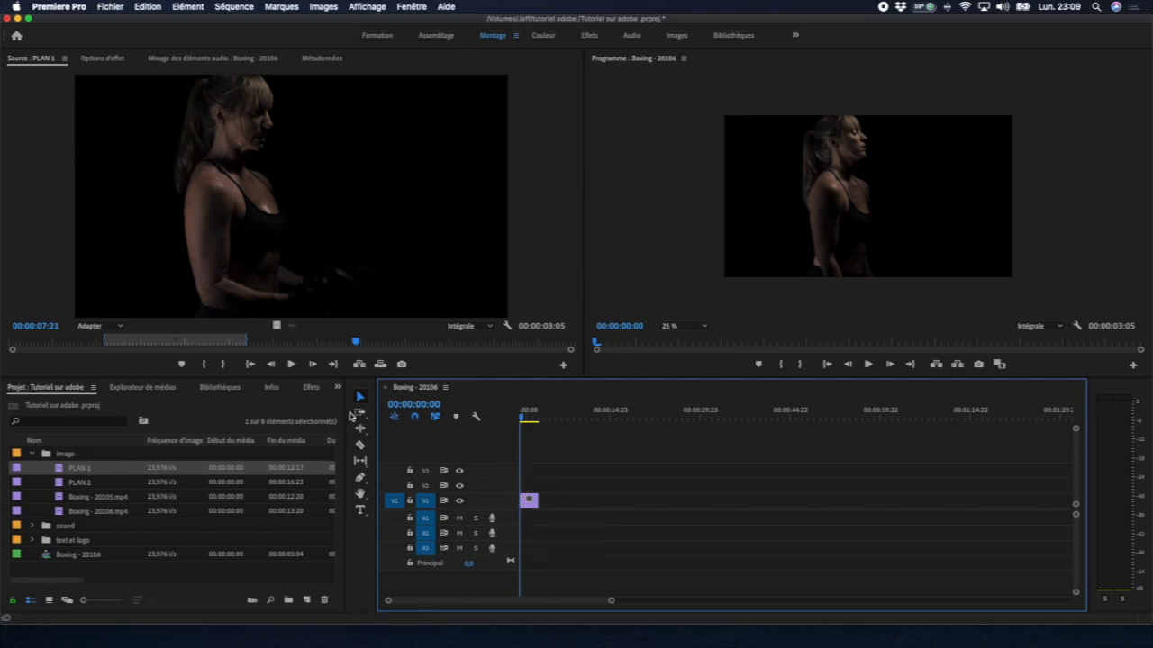
- Slide the PLAN 1 clip along V1 and back to the sequence start with the Track Select Forward tool
{"action": "left_click", "coordinate": [357, 414]}
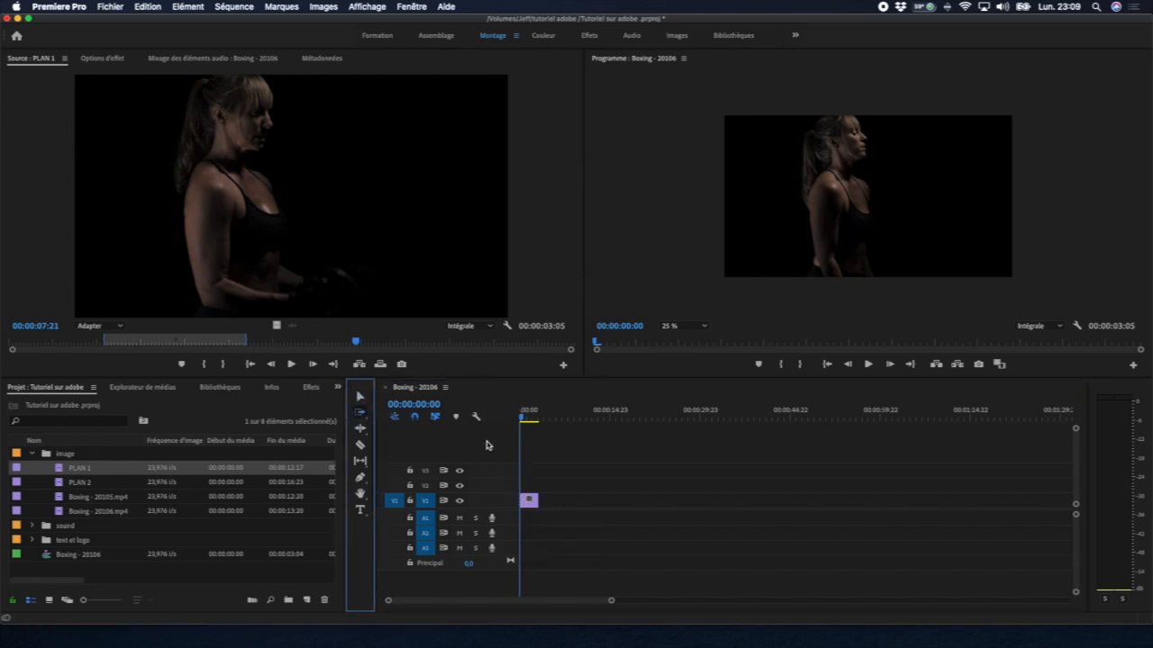
{"action": "mouse_move", "coordinate": [529, 501]}
{"action": "left_mouse_down"}
{"action": "mouse_move", "coordinate": [621, 507]}
{"action": "mouse_move", "coordinate": [530, 489]}
{"action": "mouse_move", "coordinate": [528, 500]}
{"action": "left_mouse_up"}
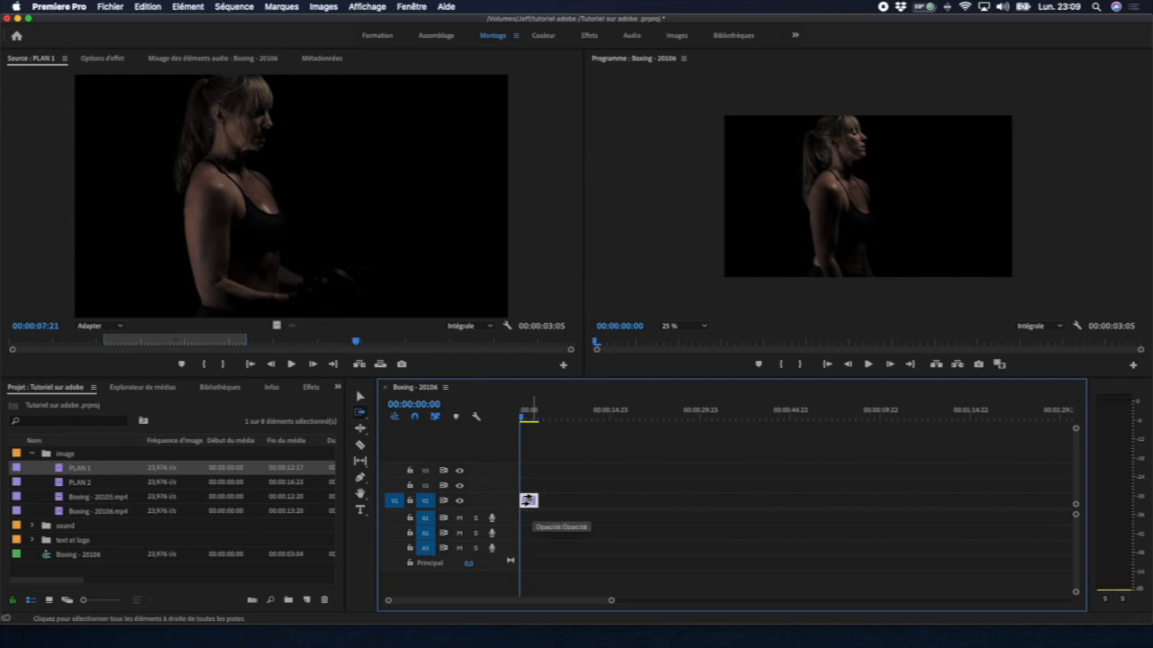
{"action": "left_click_drag", "start_coordinate": [558, 503], "coordinate": [790, 517]}
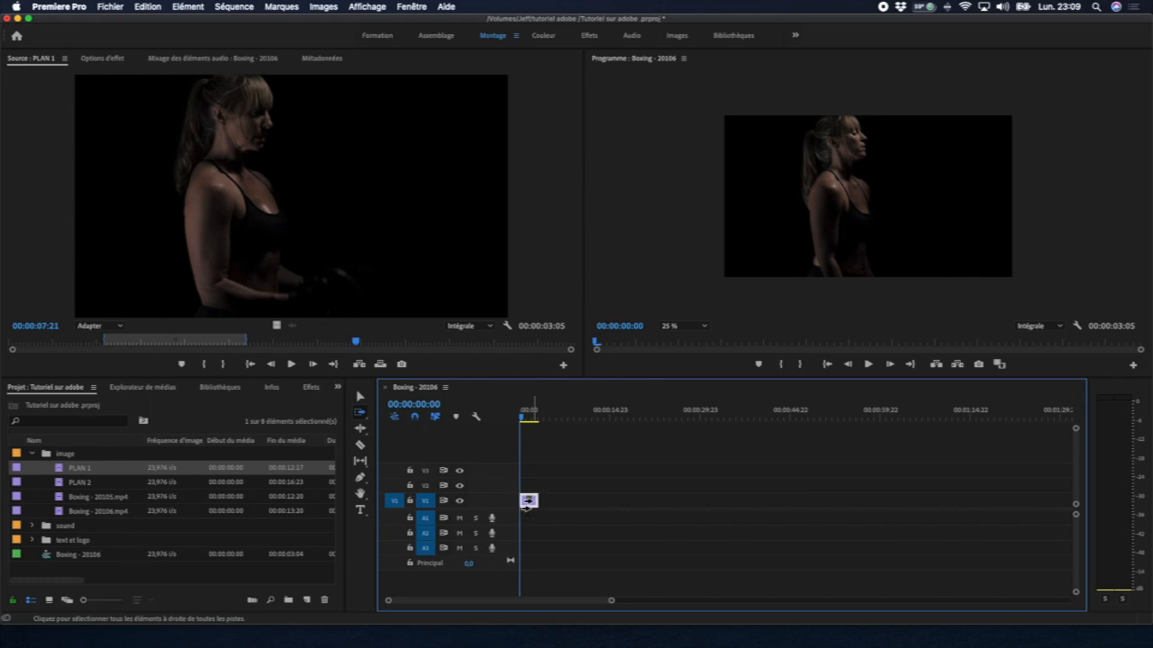
{"action": "mouse_move", "coordinate": [526, 502]}
{"action": "left_mouse_down"}
{"action": "mouse_move", "coordinate": [823, 497]}
{"action": "mouse_move", "coordinate": [528, 503]}
{"action": "left_mouse_up"}
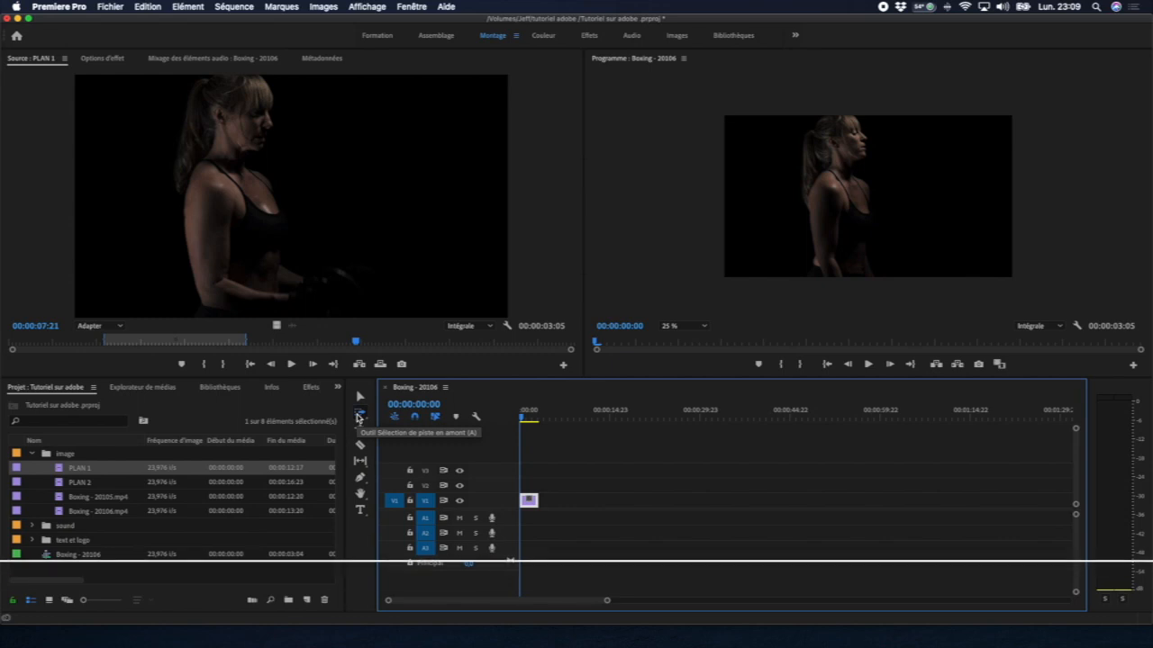
{"action": "left_click", "coordinate": [359, 416]}
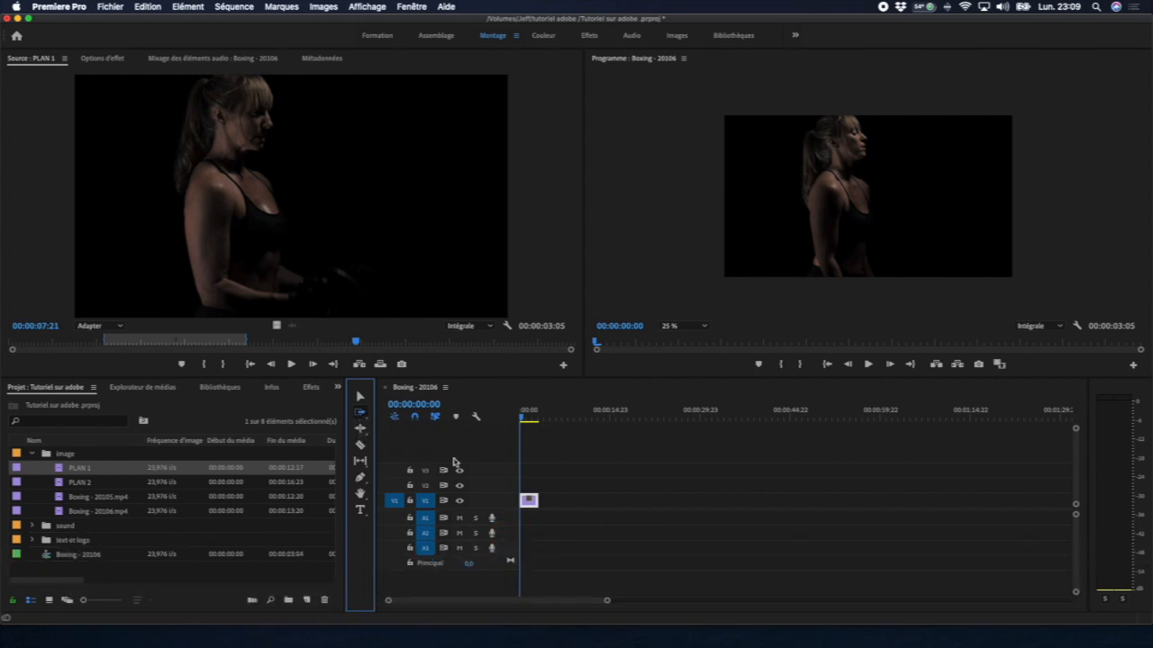
{"action": "mouse_move", "coordinate": [533, 501]}
{"action": "left_mouse_down"}
{"action": "mouse_move", "coordinate": [638, 493]}
{"action": "mouse_move", "coordinate": [531, 500]}
{"action": "left_mouse_up"}
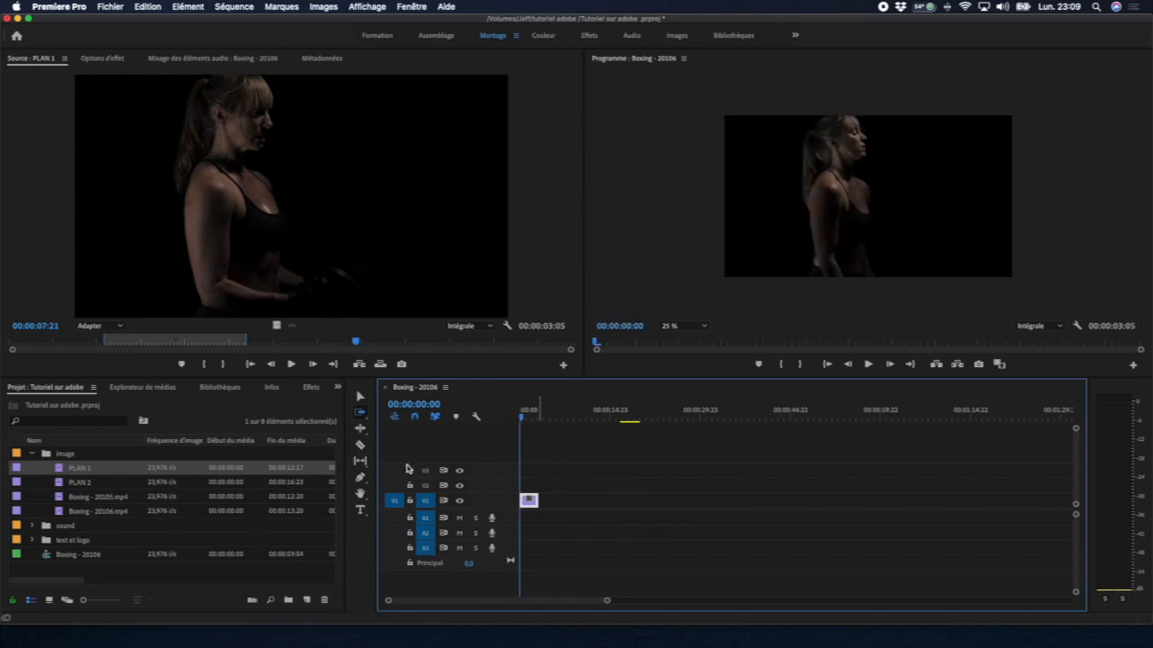
- Deselect the V1 clip with the Selection tool, then move it to about 28 seconds with the Track Select Forward tool
{"action": "left_click", "coordinate": [357, 394]}
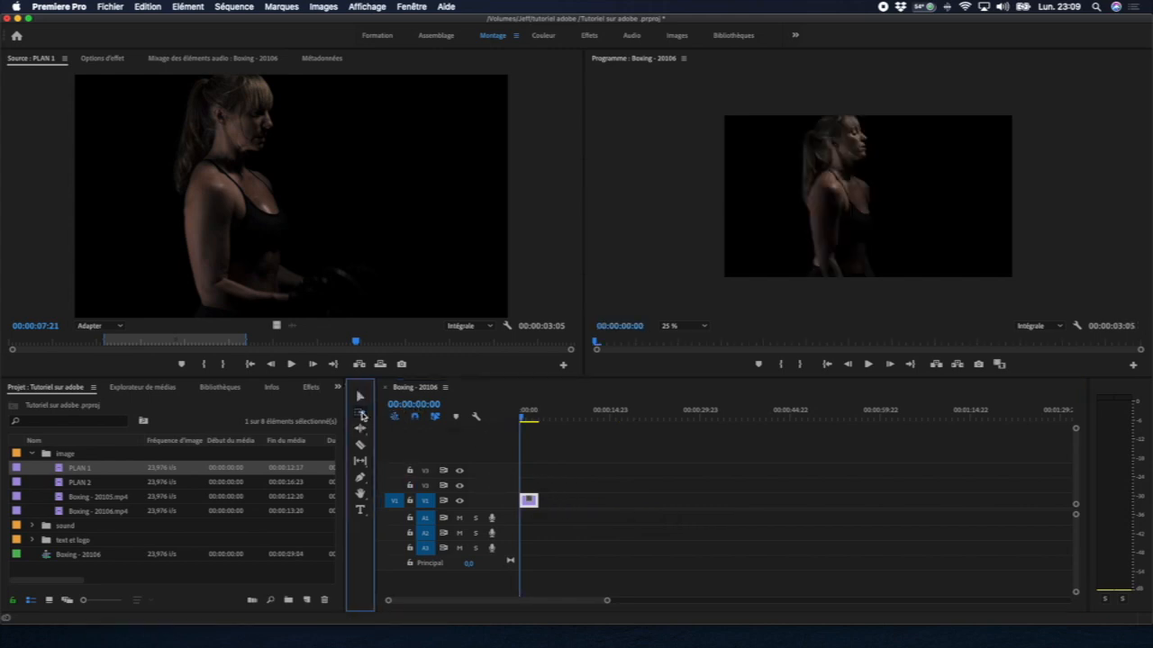
{"action": "left_click", "coordinate": [361, 398]}
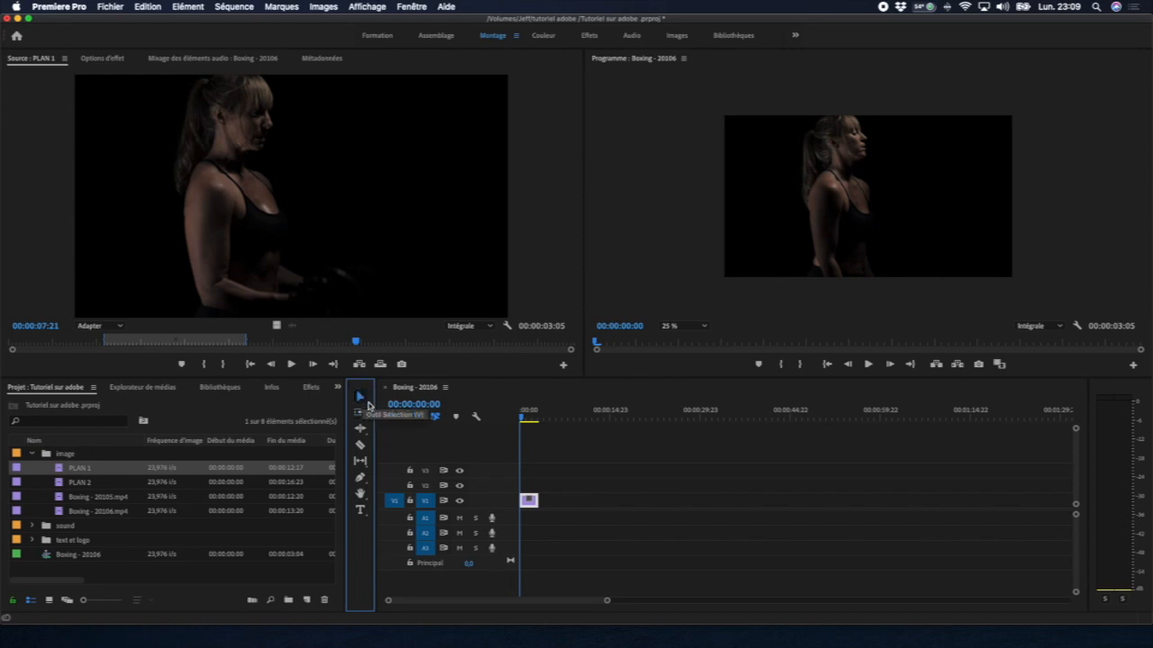
{"action": "left_click", "coordinate": [668, 504]}
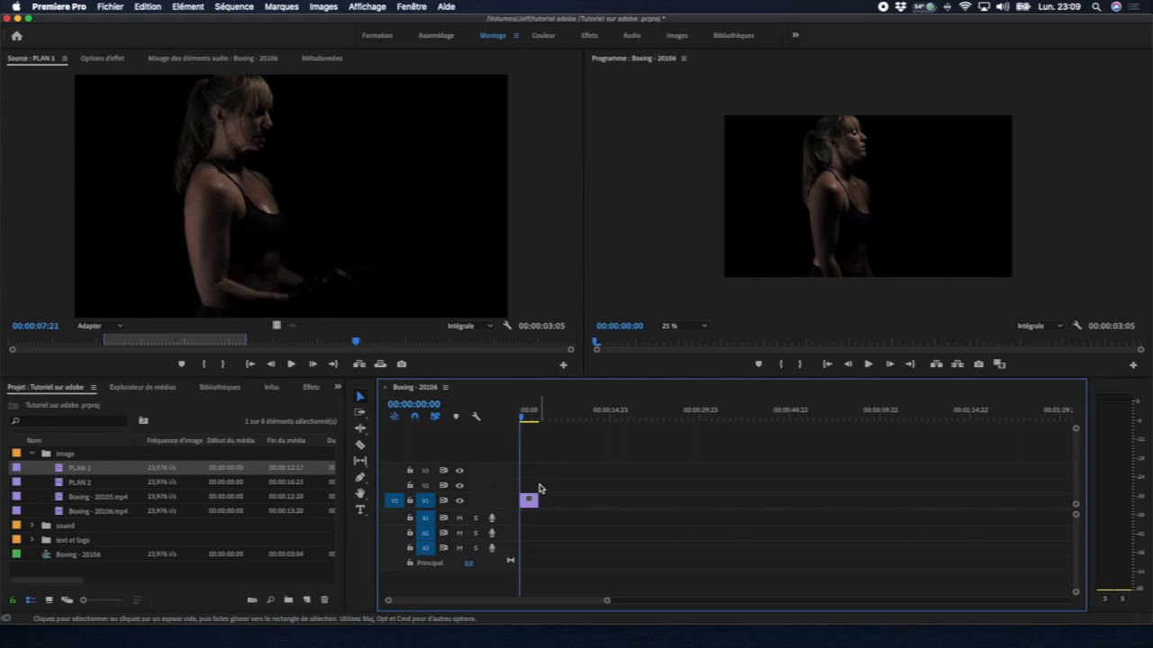
{"action": "key", "text": "a"}
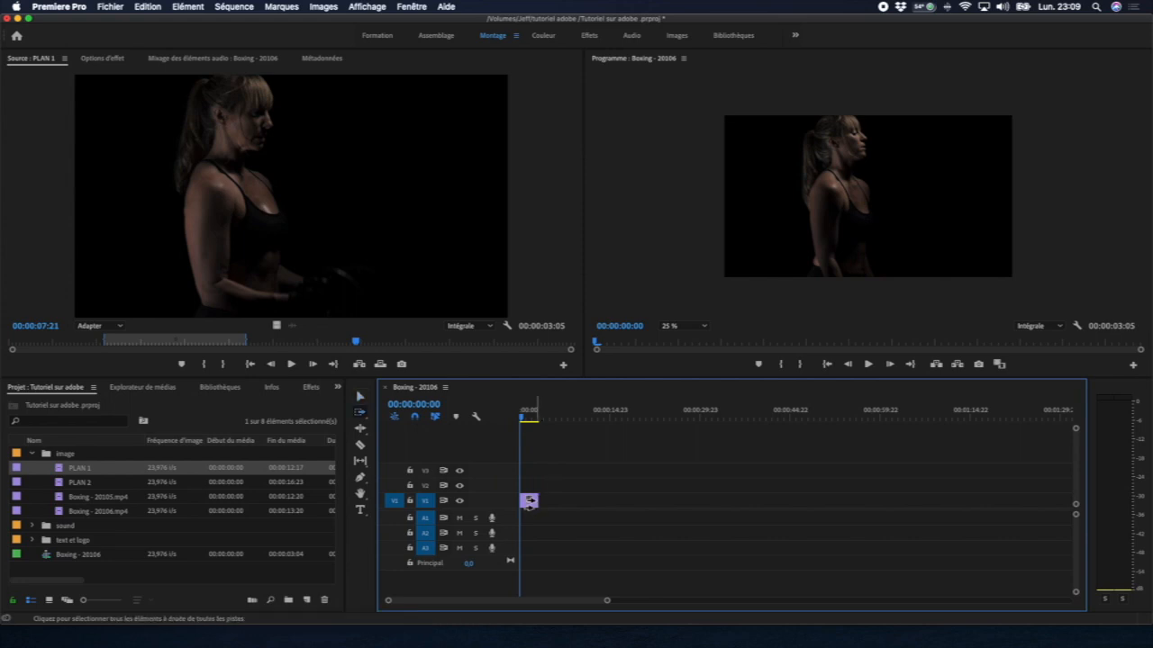
{"action": "left_click_drag", "start_coordinate": [529, 501], "coordinate": [702, 508]}
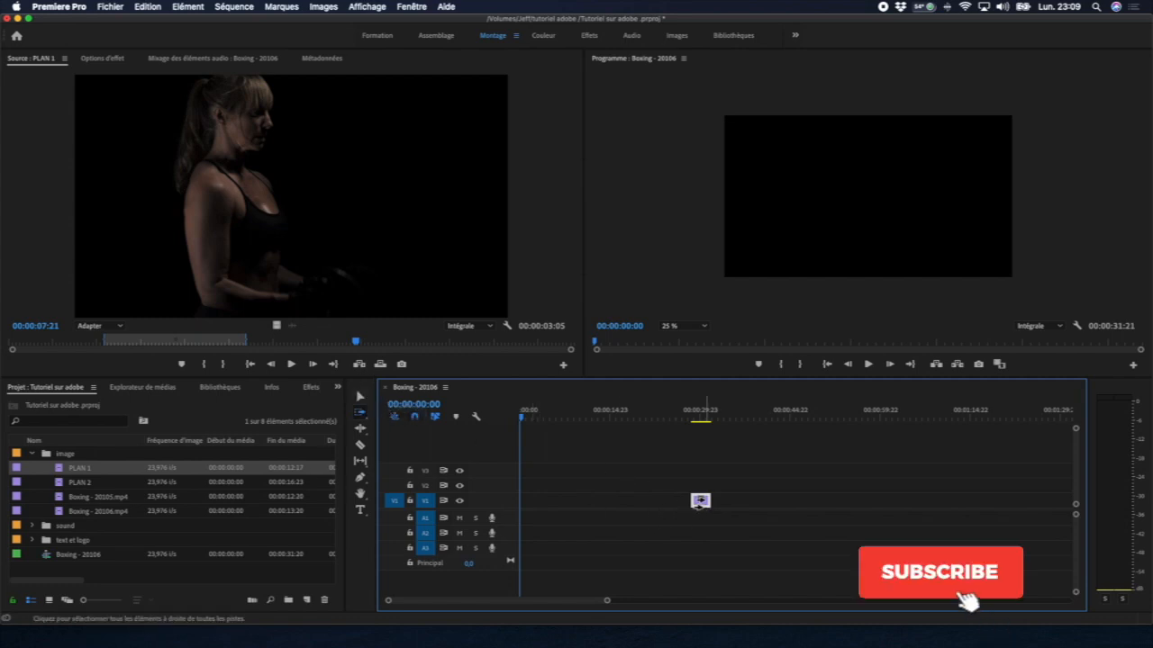
- Switch back to the Selection tool and return the PLAN 1 clip on V1 to the start of the sequence
{"action": "key", "text": "v"}
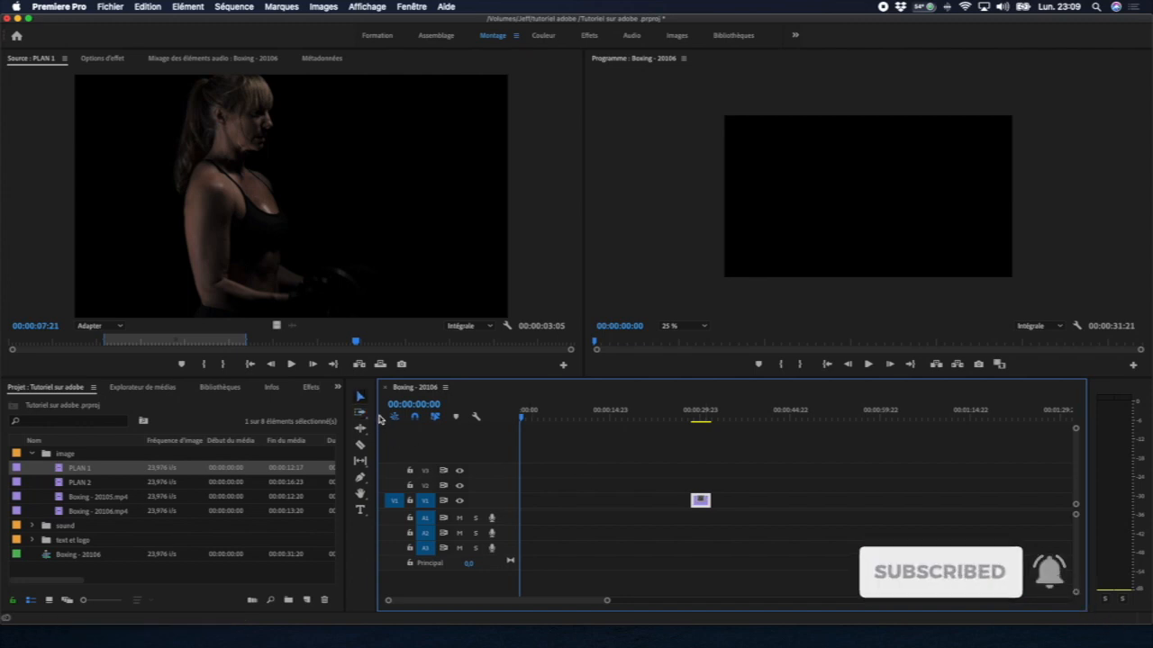
{"action": "left_click", "coordinate": [702, 501]}
{"action": "left_click_drag", "start_coordinate": [701, 501], "coordinate": [533, 513]}
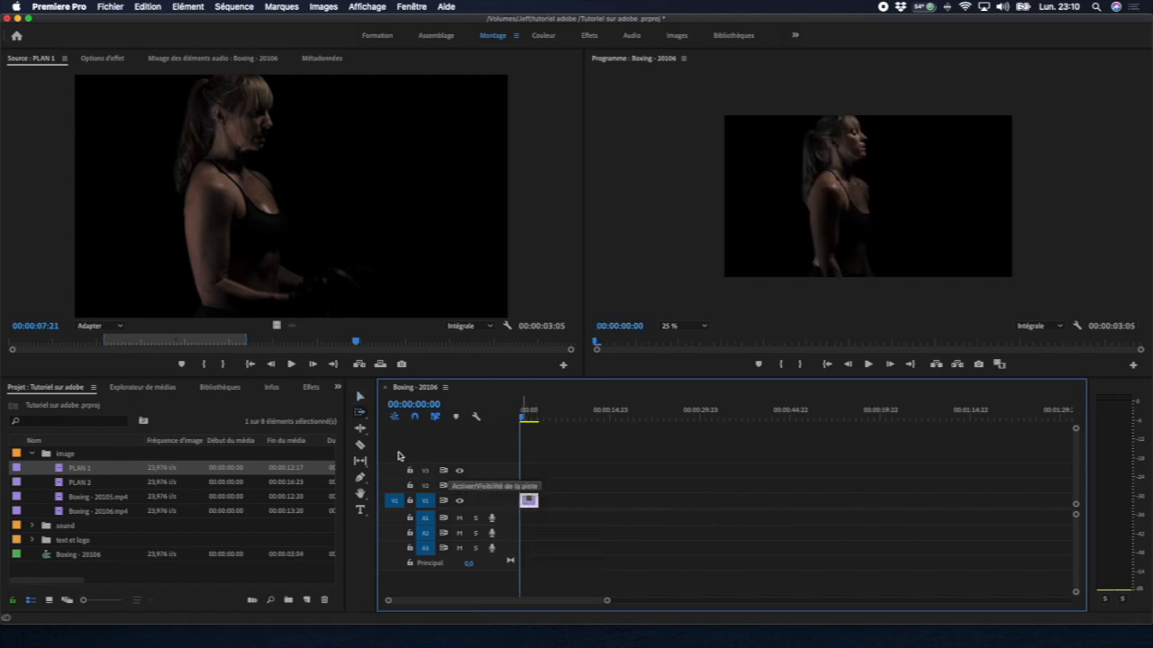
- Move the PLAN 1 clip from V1 up to V3 with the Track Select Forward tool, keeping it at the sequence start
{"action": "left_click", "coordinate": [362, 416]}
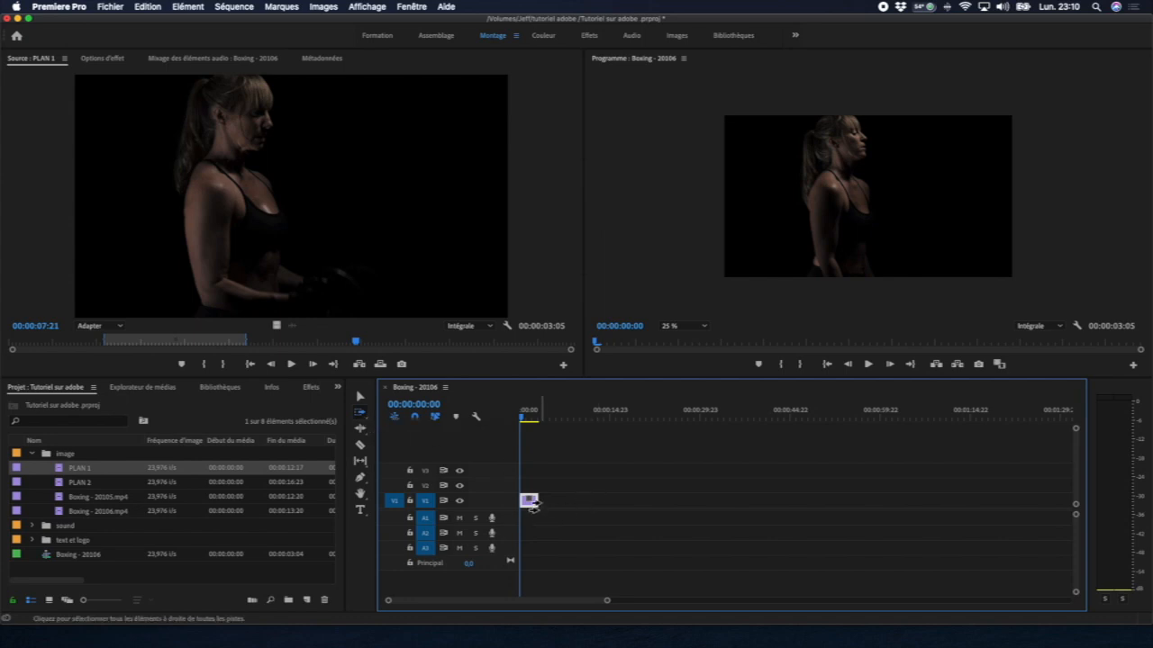
{"action": "left_click_drag", "start_coordinate": [531, 500], "coordinate": [531, 471]}
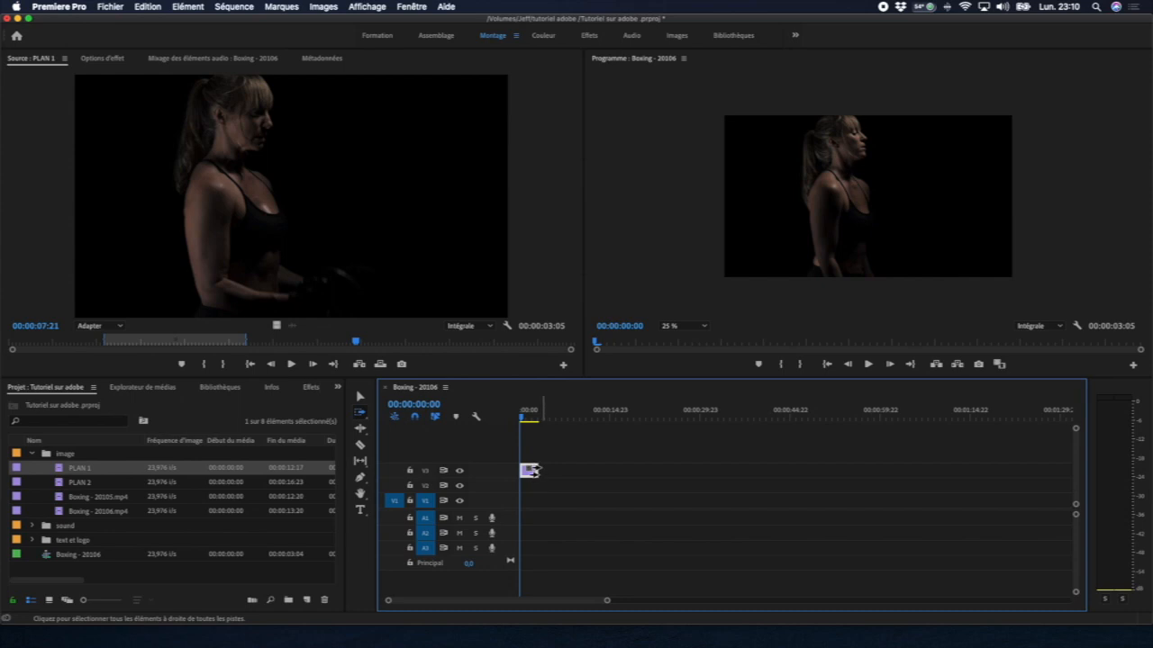
- Open the PLAN 1 clip from V3 in the Source monitor, using the Selection tool
{"action": "left_click", "coordinate": [358, 398]}
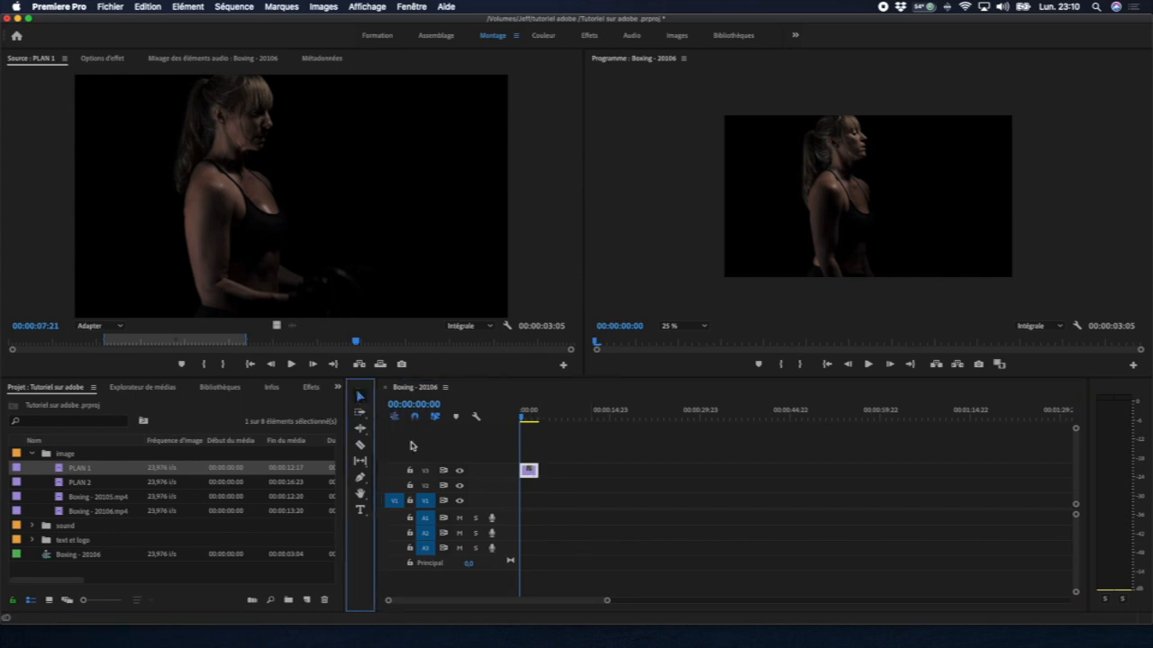
{"action": "mouse_move", "coordinate": [530, 472]}
{"action": "left_mouse_down"}
{"action": "mouse_move", "coordinate": [700, 487]}
{"action": "mouse_move", "coordinate": [528, 471]}
{"action": "left_mouse_up"}
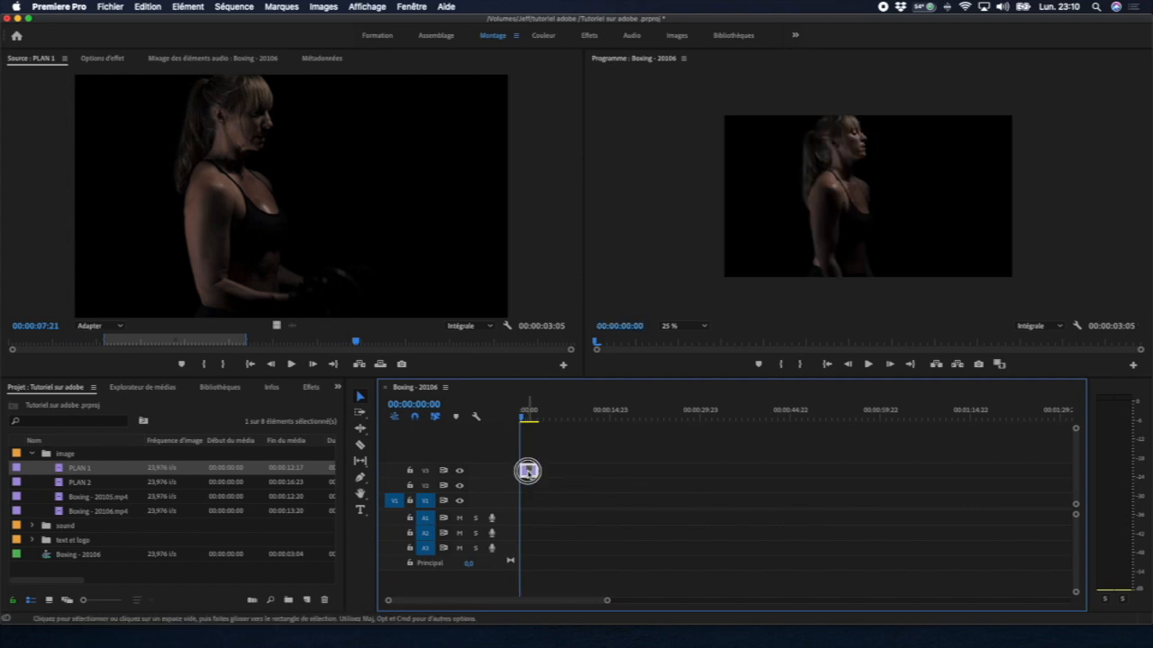
{"action": "double_click", "coordinate": [528, 471]}
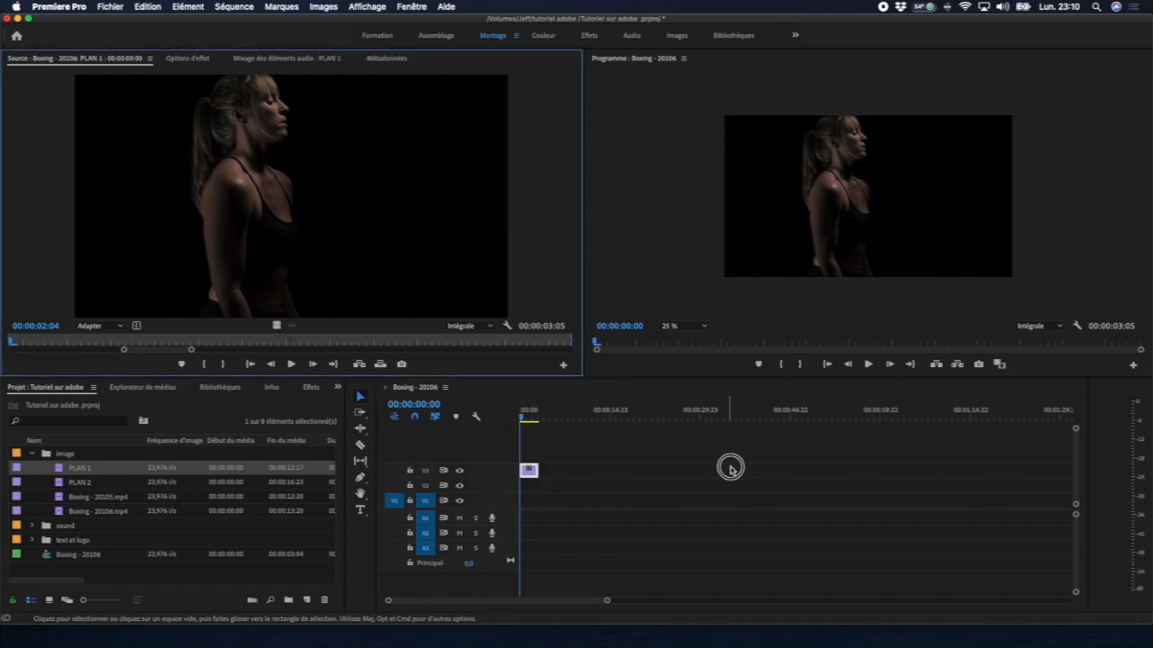
{"action": "left_click", "coordinate": [532, 476]}
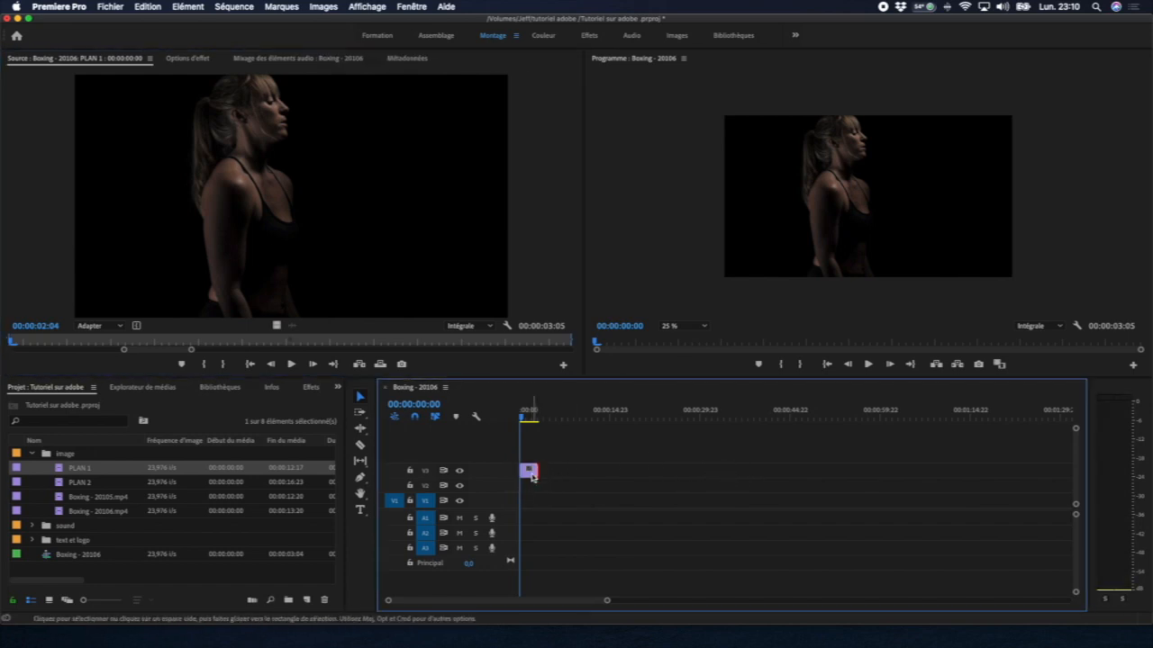
{"action": "double_click", "coordinate": [530, 473]}
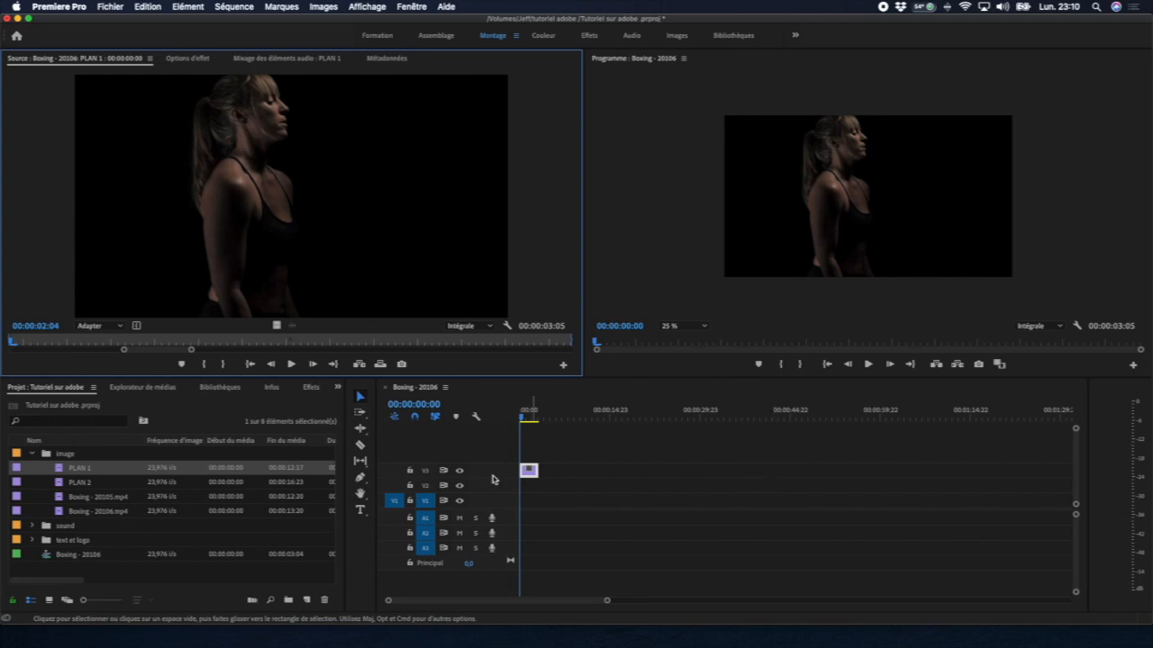
- Slide the PLAN 1 clip along V3 and back to the sequence start, and extend its end to a duration of 00:00:10:14
{"action": "left_click_drag", "start_coordinate": [531, 475], "coordinate": [744, 479]}
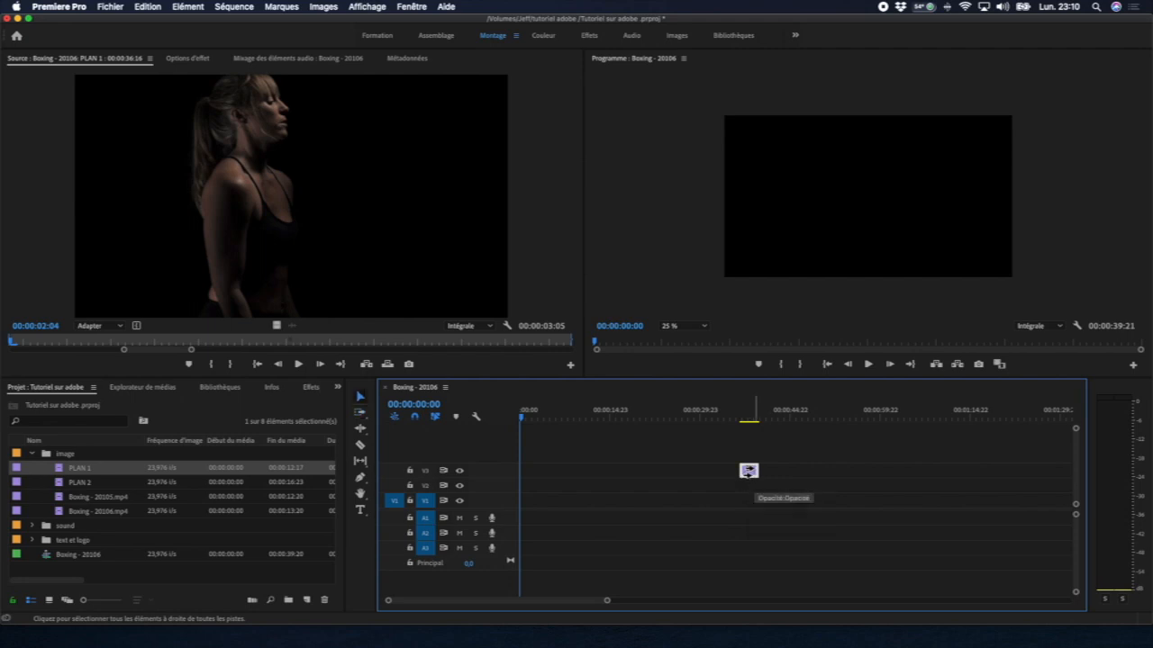
{"action": "left_click_drag", "start_coordinate": [748, 470], "coordinate": [884, 501]}
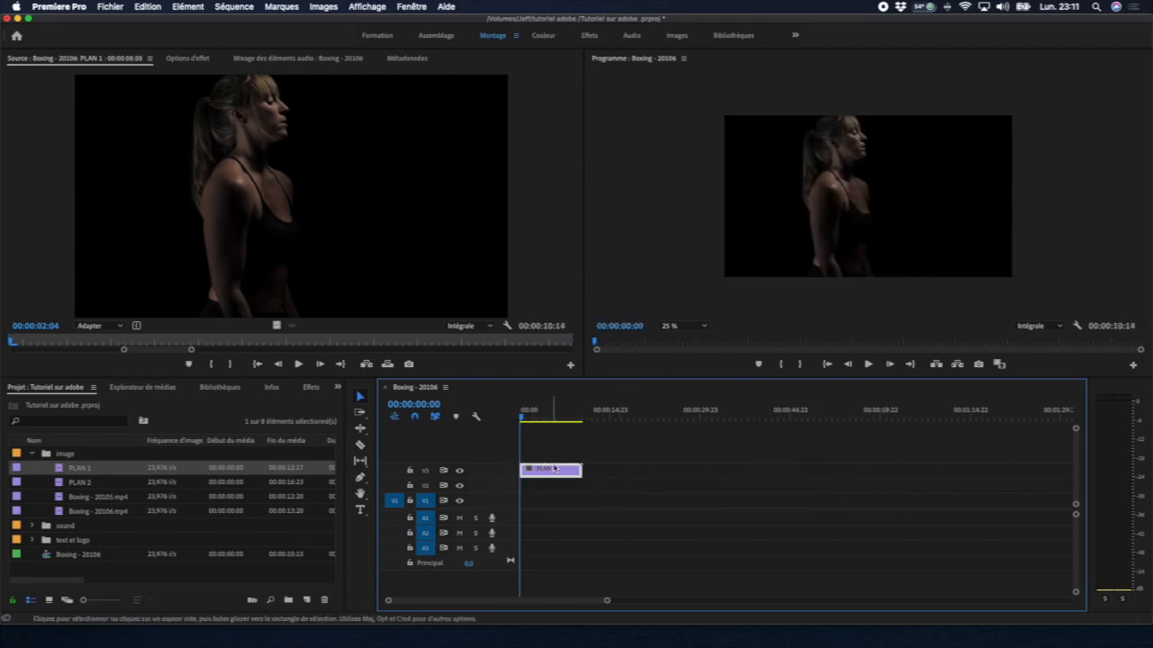
{"action": "left_click_drag", "start_coordinate": [580, 473], "coordinate": [633, 478]}
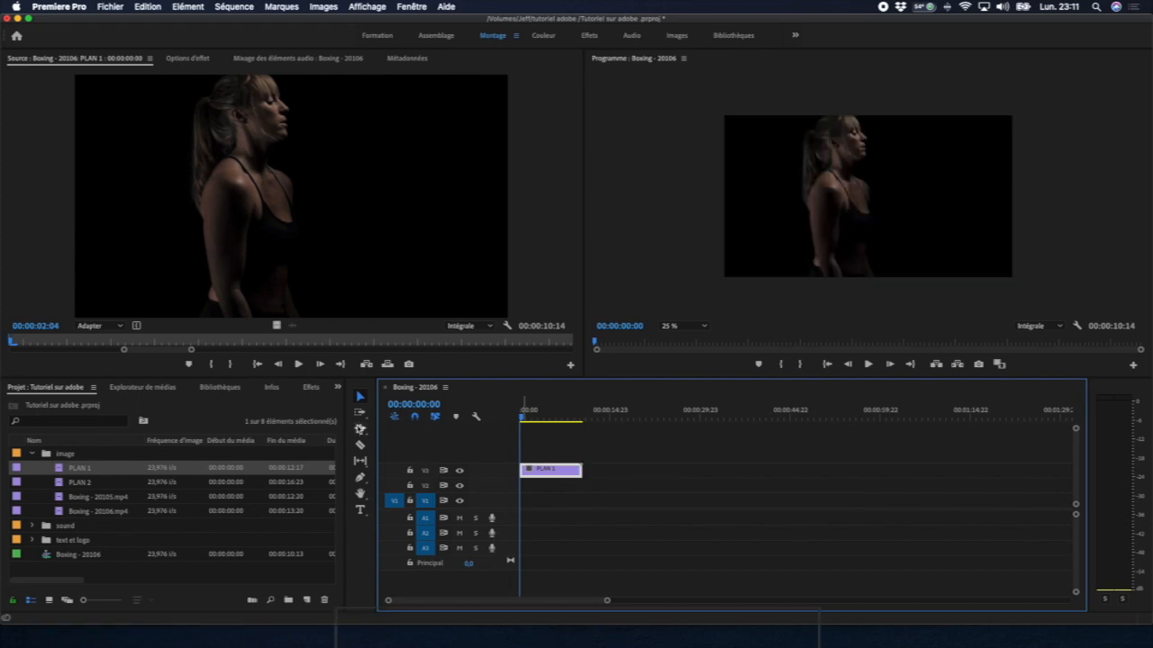
- Shorten the end of the V3 clip to a duration of 00:00:07:07 with the Ripple Edit tool
{"action": "left_click", "coordinate": [360, 428]}
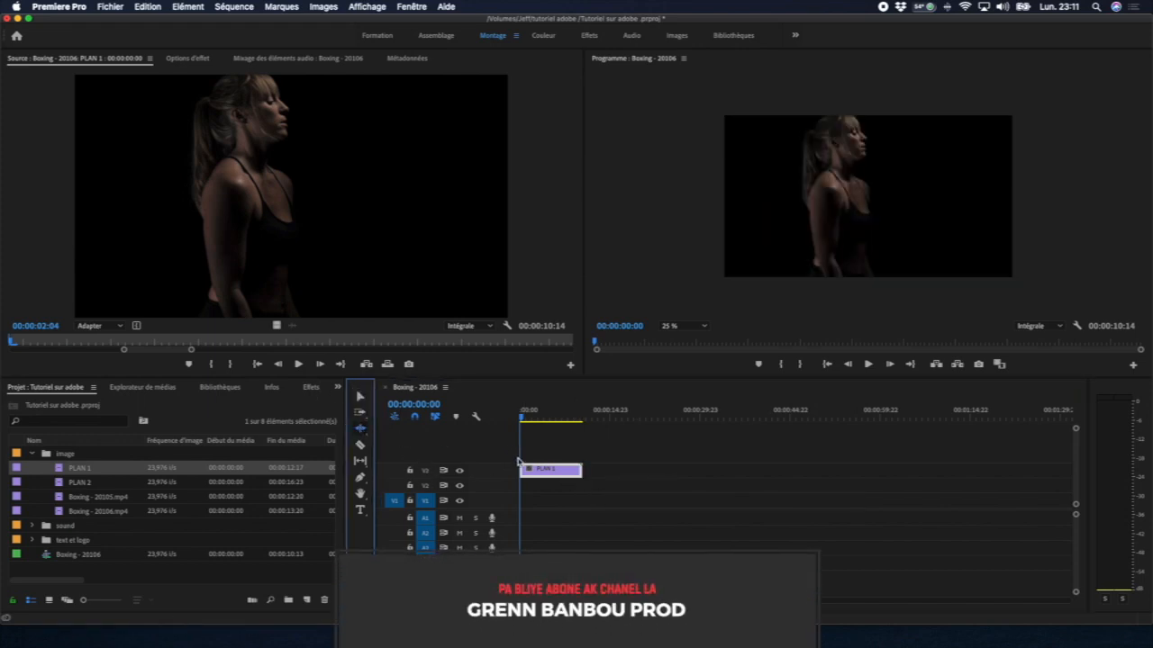
{"action": "left_click", "coordinate": [578, 471]}
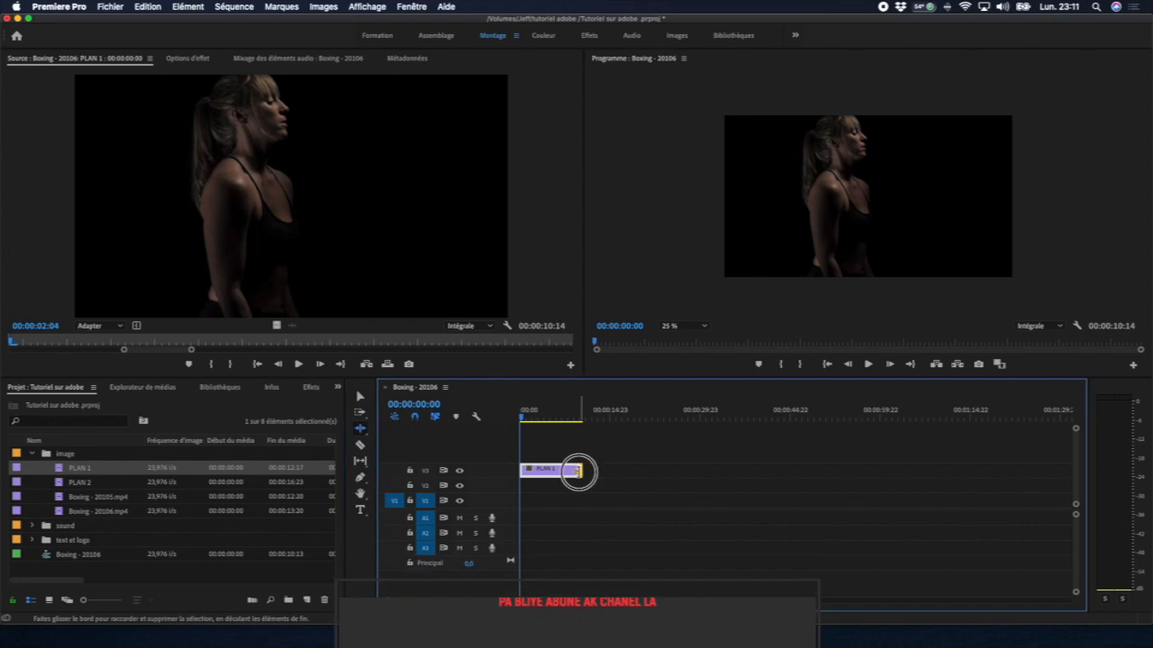
{"action": "left_click", "coordinate": [566, 472]}
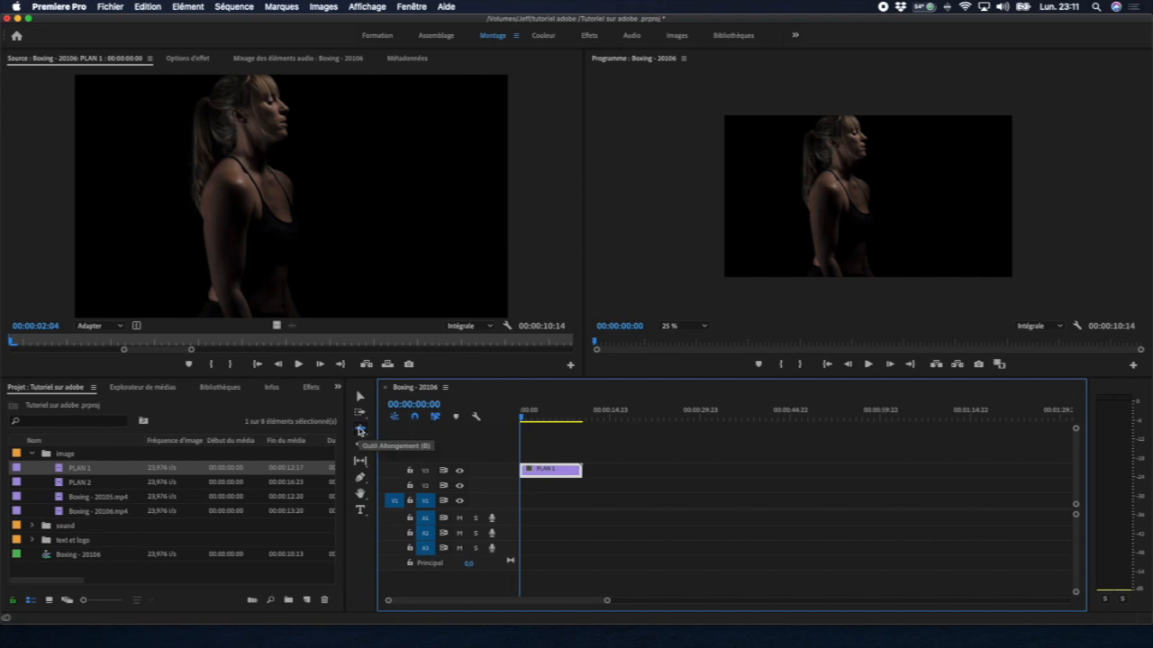
{"action": "left_click", "coordinate": [360, 431]}
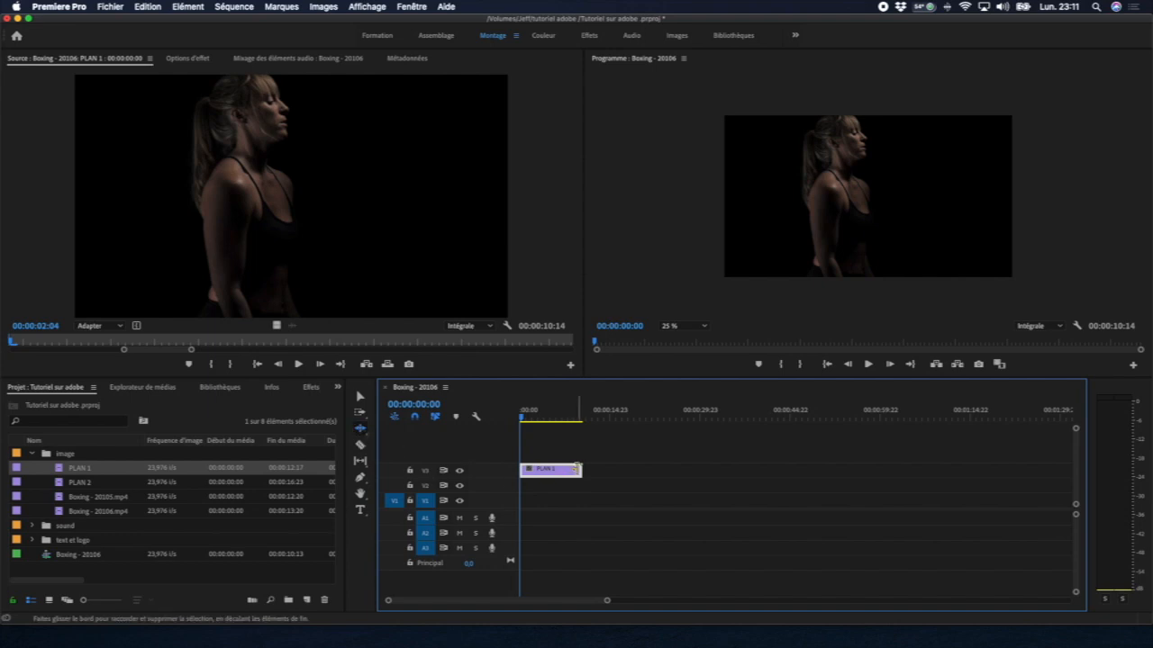
{"action": "mouse_move", "coordinate": [578, 468]}
{"action": "left_mouse_down"}
{"action": "mouse_move", "coordinate": [550, 471]}
{"action": "mouse_move", "coordinate": [585, 476]}
{"action": "mouse_move", "coordinate": [548, 471]}
{"action": "mouse_move", "coordinate": [581, 478]}
{"action": "mouse_move", "coordinate": [559, 477]}
{"action": "left_mouse_up"}
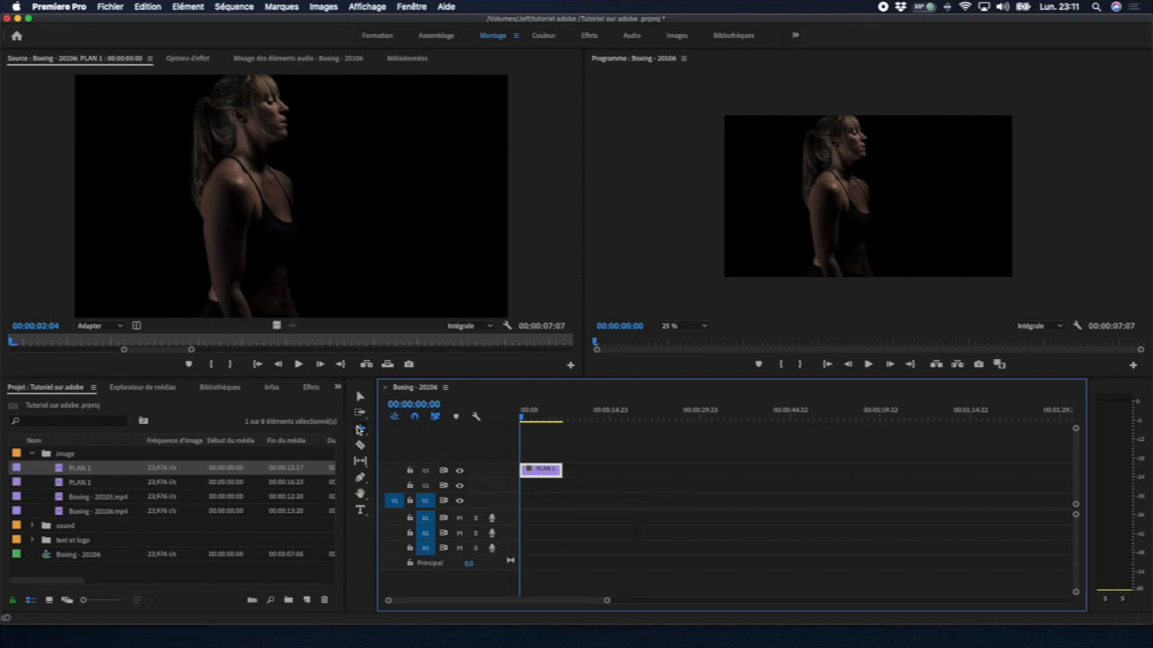
- Ripple-extend the V3 clip's end to a duration of 00:00:10:14 and move the playhead to about 00:00:06:19
{"action": "left_click", "coordinate": [360, 431]}
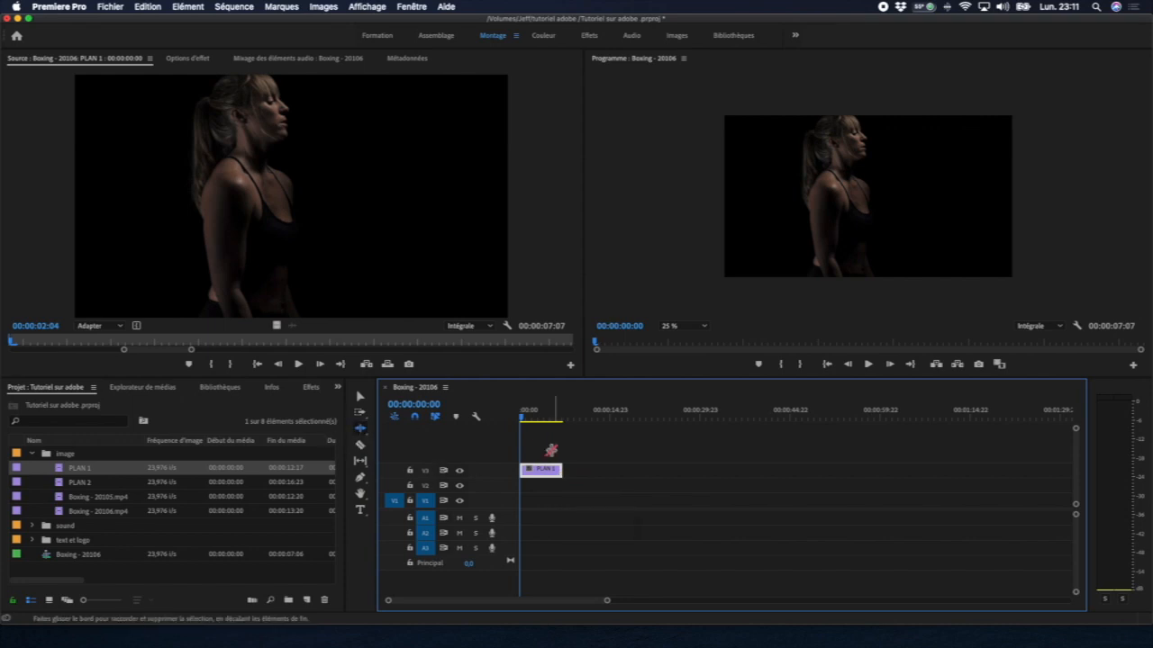
{"action": "left_click_drag", "start_coordinate": [558, 470], "coordinate": [635, 476]}
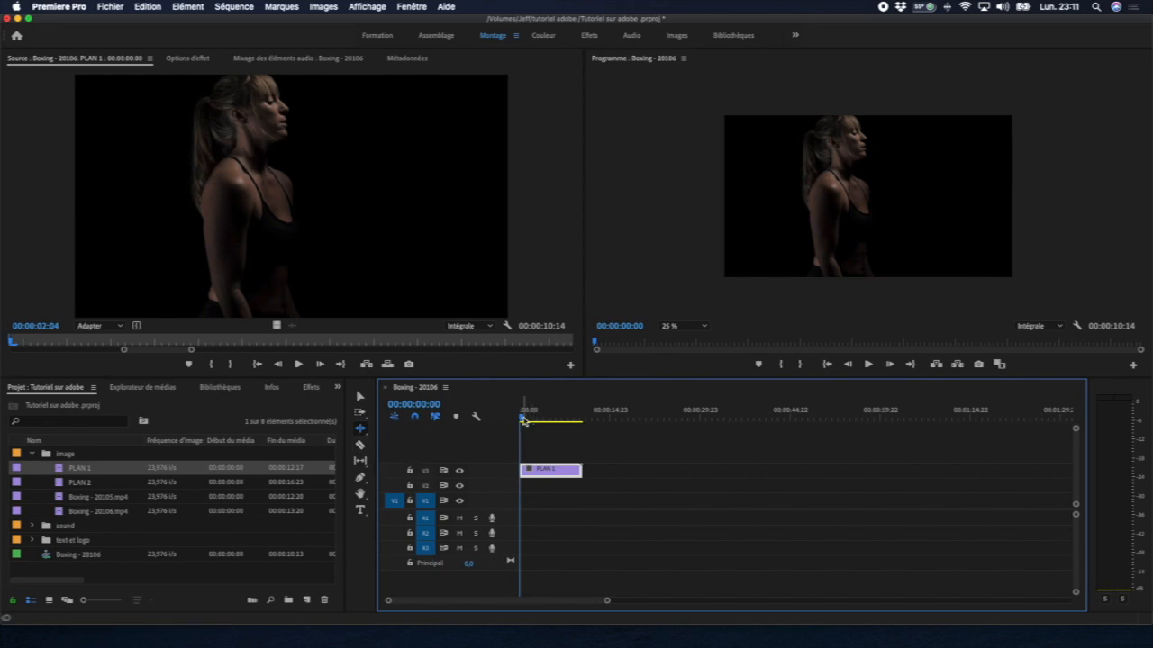
{"action": "left_click_drag", "start_coordinate": [524, 420], "coordinate": [564, 422]}
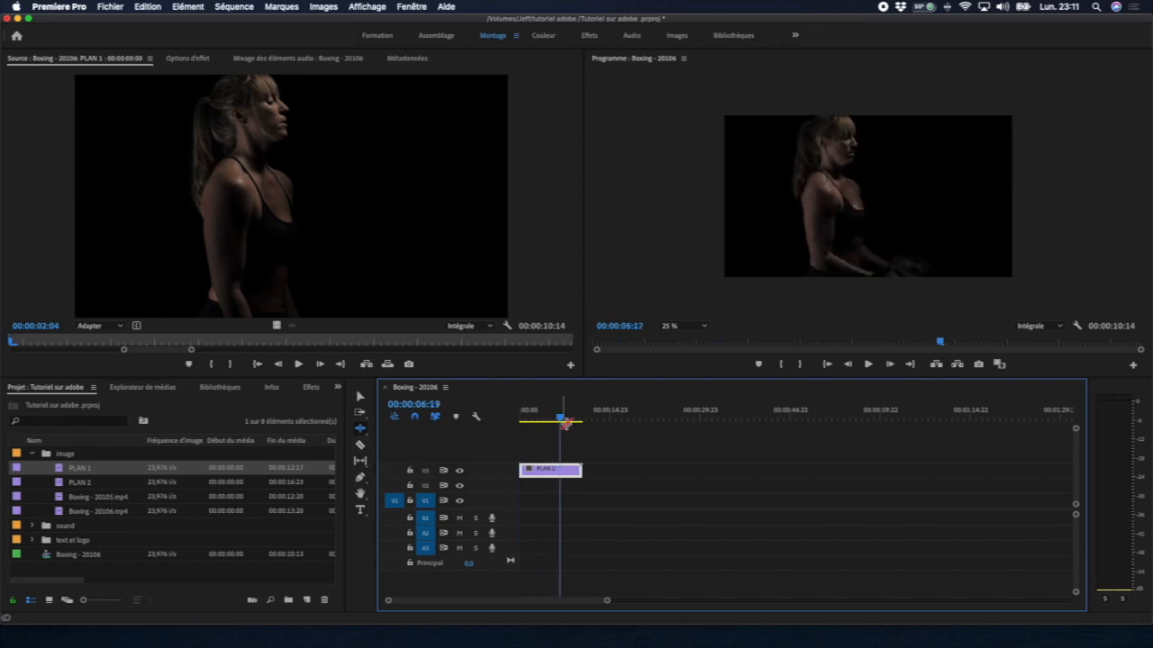
- Split the PLAN 1 clip on V3 at 00:00:06:19 with the Razor tool and delete the part after the cut
{"action": "left_click", "coordinate": [362, 449]}
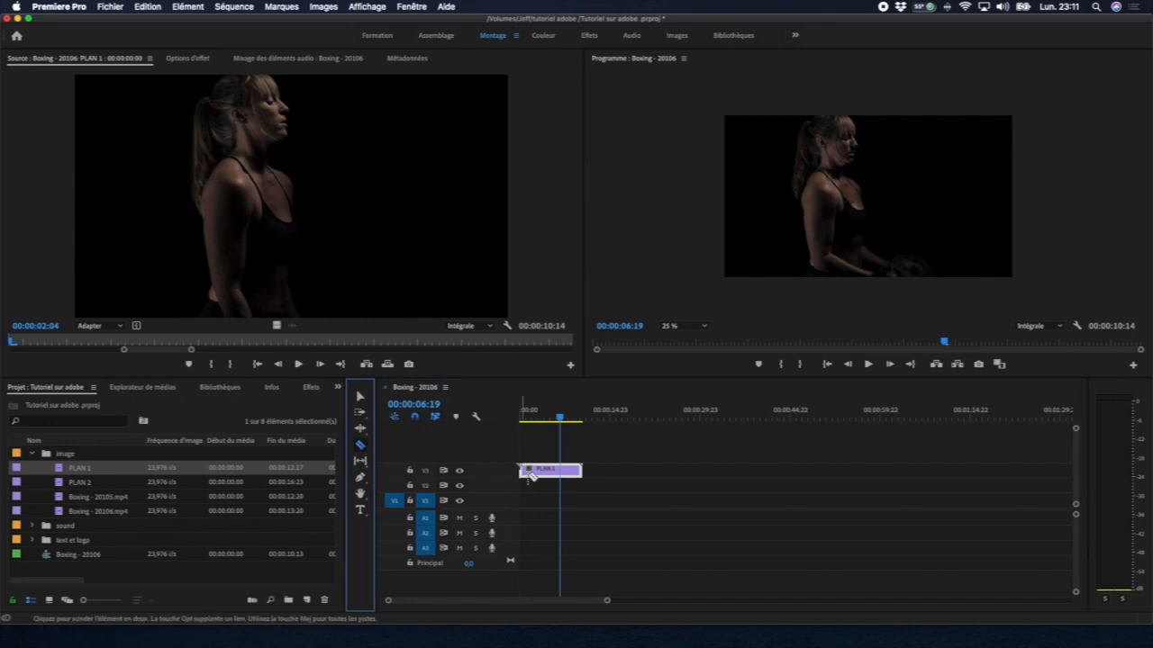
{"action": "left_click", "coordinate": [561, 469]}
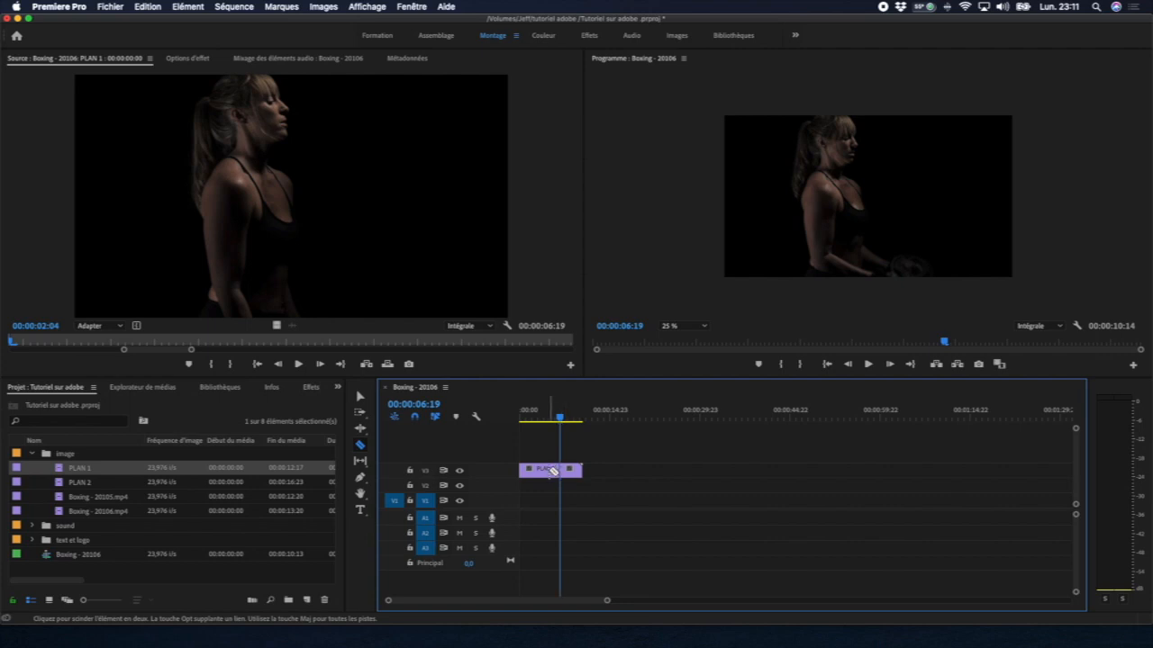
{"action": "left_click", "coordinate": [544, 470]}
{"action": "key", "text": "super+z"}
{"action": "key", "text": "v"}
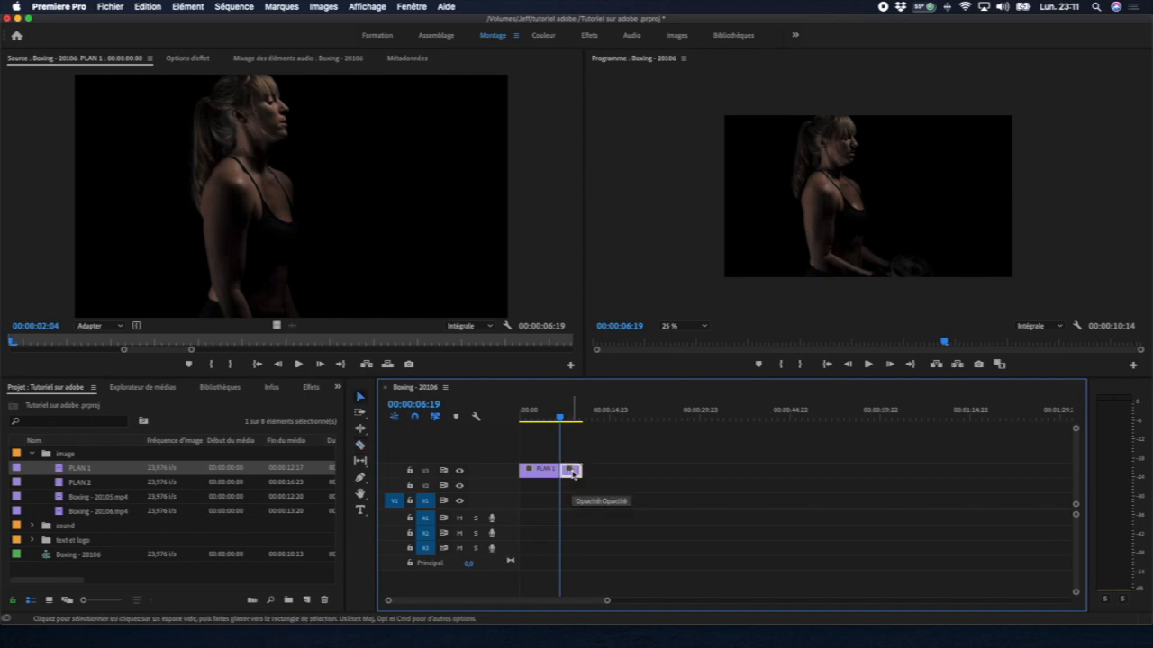
{"action": "key", "text": "Delete"}
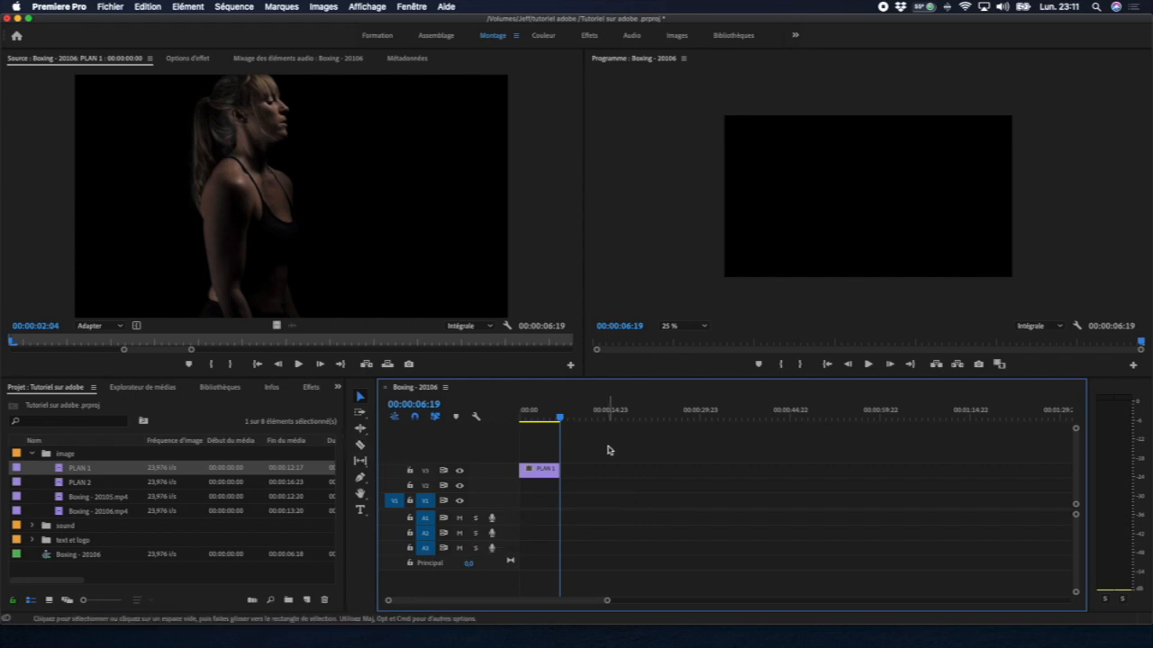
{"action": "key", "text": "c"}
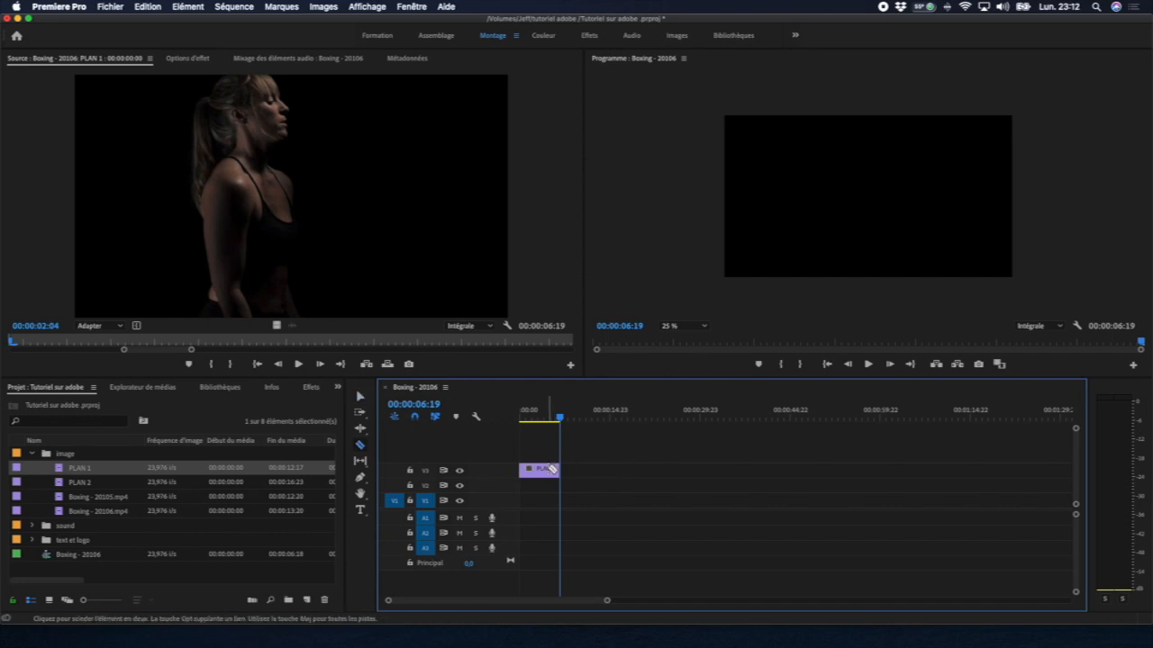
{"action": "key", "text": "a"}
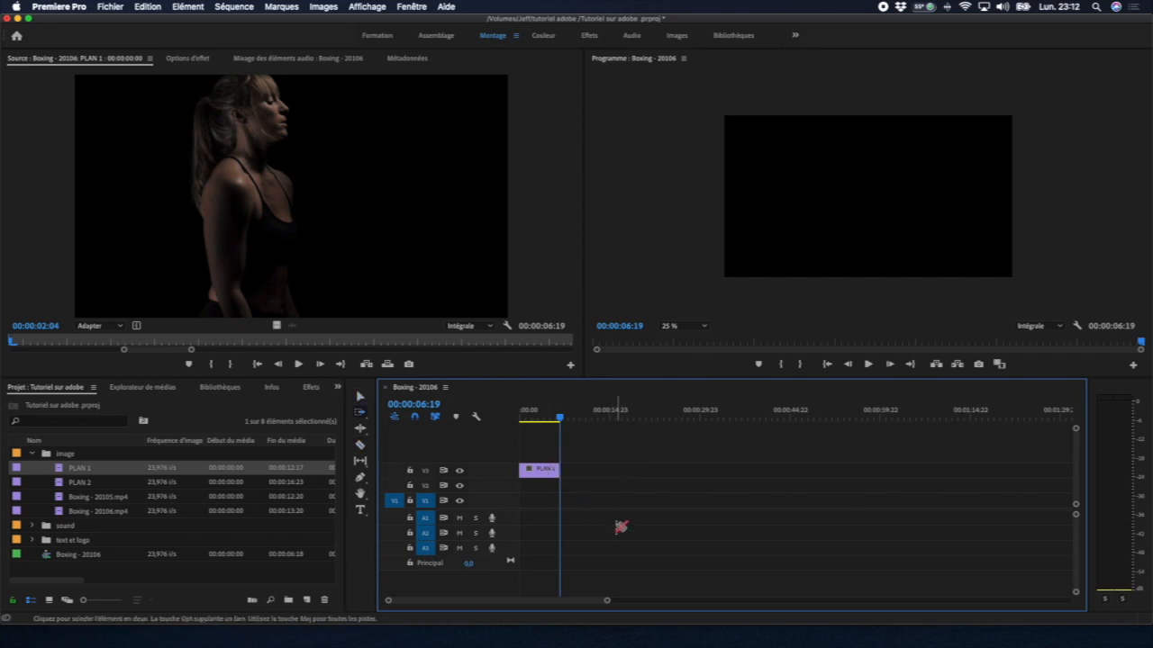
{"action": "left_click", "coordinate": [360, 444]}
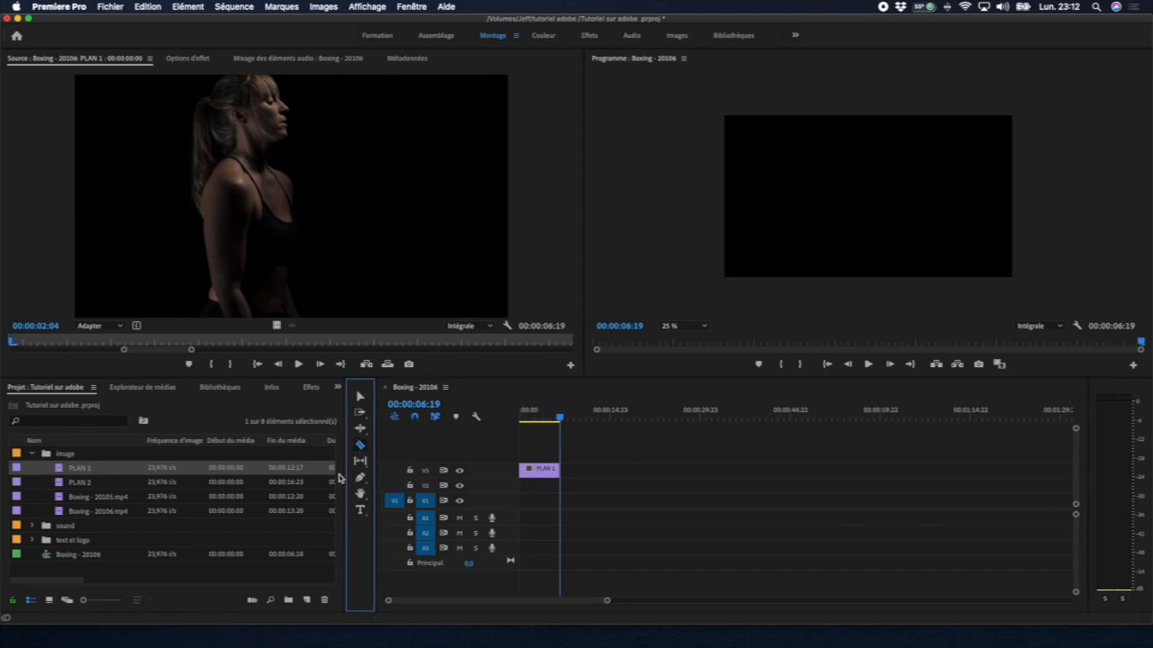
- Slip the footage inside the PLAN 1 clip on V3 slightly with the Slip tool, keeping the clip's position
{"action": "left_click", "coordinate": [361, 462]}
{"action": "left_click", "coordinate": [360, 462]}
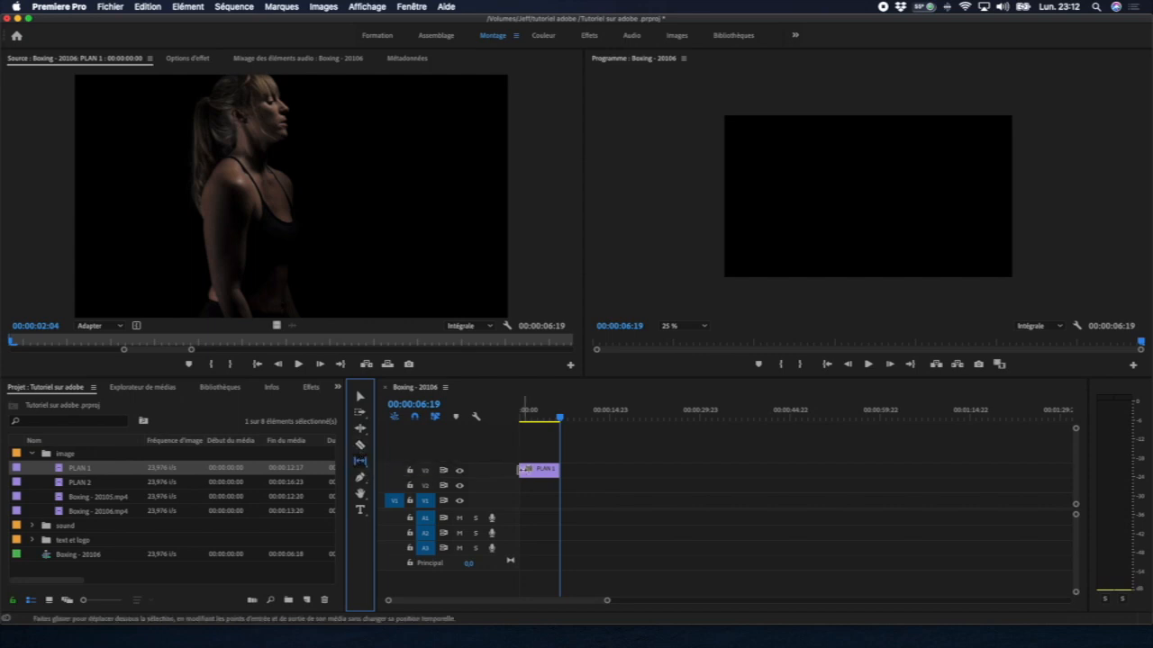
{"action": "left_click", "coordinate": [524, 469]}
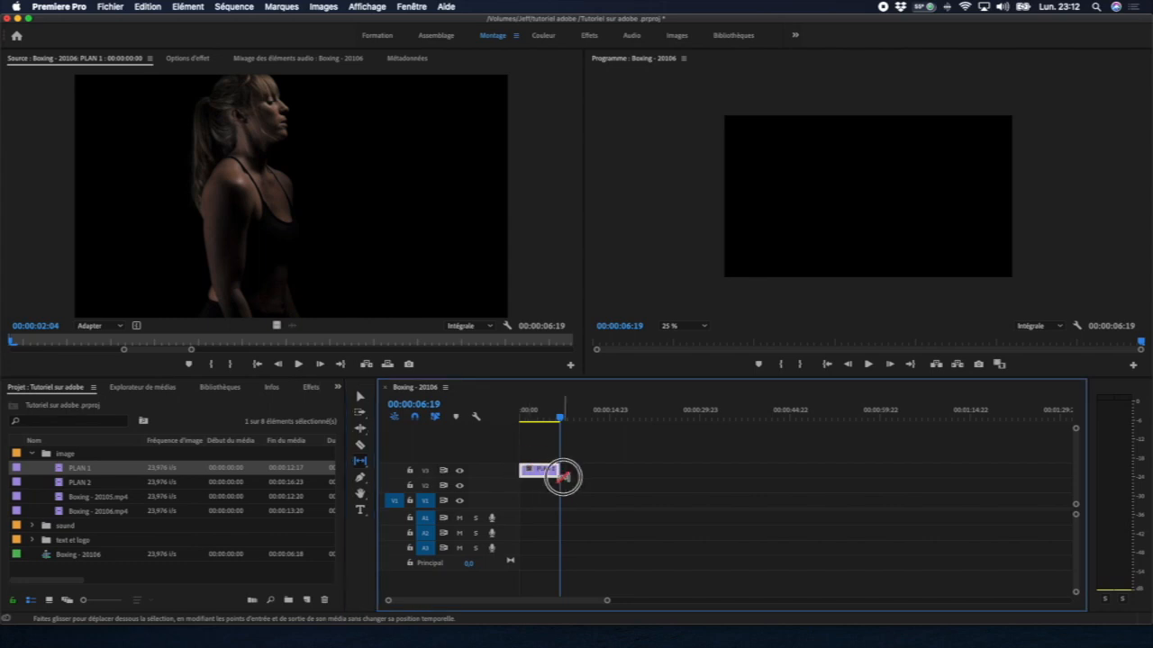
{"action": "mouse_move", "coordinate": [535, 474]}
{"action": "left_mouse_down"}
{"action": "mouse_move", "coordinate": [579, 463]}
{"action": "mouse_move", "coordinate": [535, 474]}
{"action": "mouse_move", "coordinate": [597, 478]}
{"action": "mouse_move", "coordinate": [543, 461]}
{"action": "mouse_move", "coordinate": [542, 471]}
{"action": "mouse_move", "coordinate": [532, 457]}
{"action": "mouse_move", "coordinate": [541, 471]}
{"action": "left_mouse_up"}
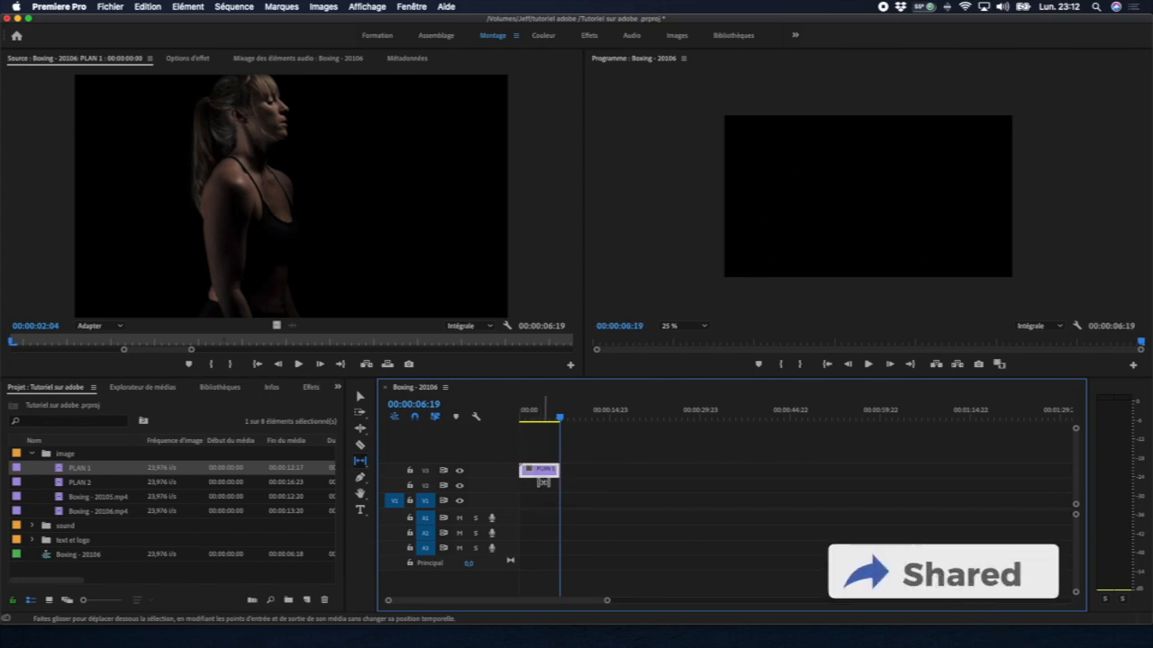
- Move the playhead to 00:00:03:19 and draw a filled shape over the woman's upper arm with the Pen tool
{"action": "left_click", "coordinate": [359, 478]}
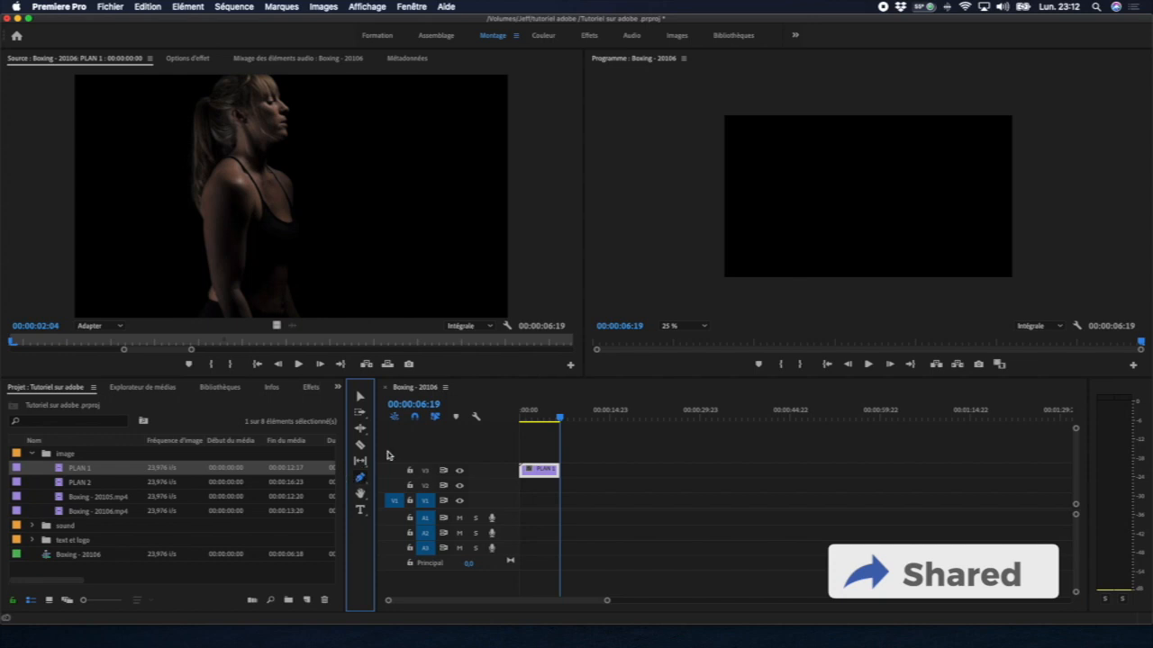
{"action": "left_click_drag", "start_coordinate": [559, 418], "coordinate": [541, 417]}
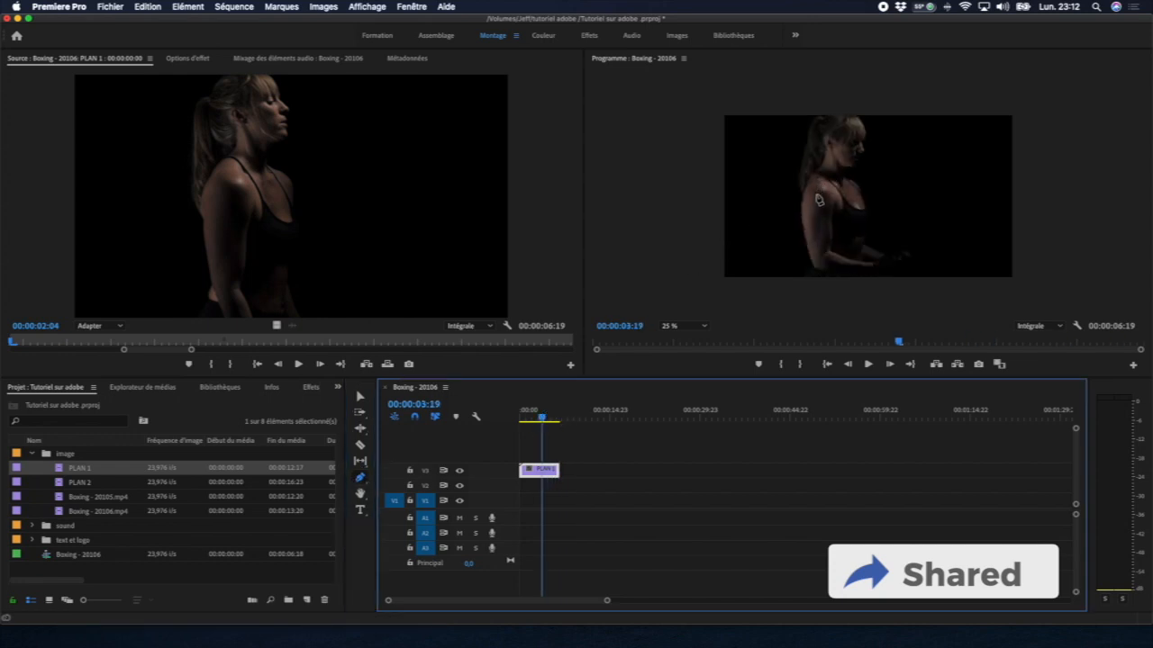
{"action": "left_click", "coordinate": [814, 204]}
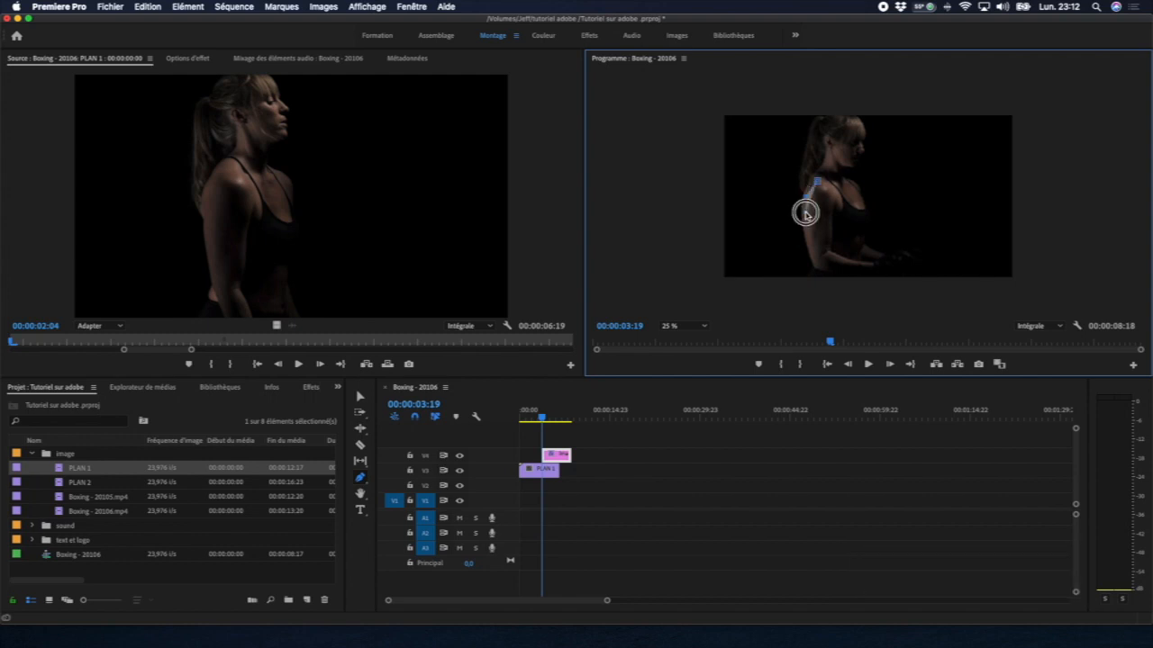
{"action": "left_click", "coordinate": [806, 212]}
{"action": "left_click", "coordinate": [808, 230]}
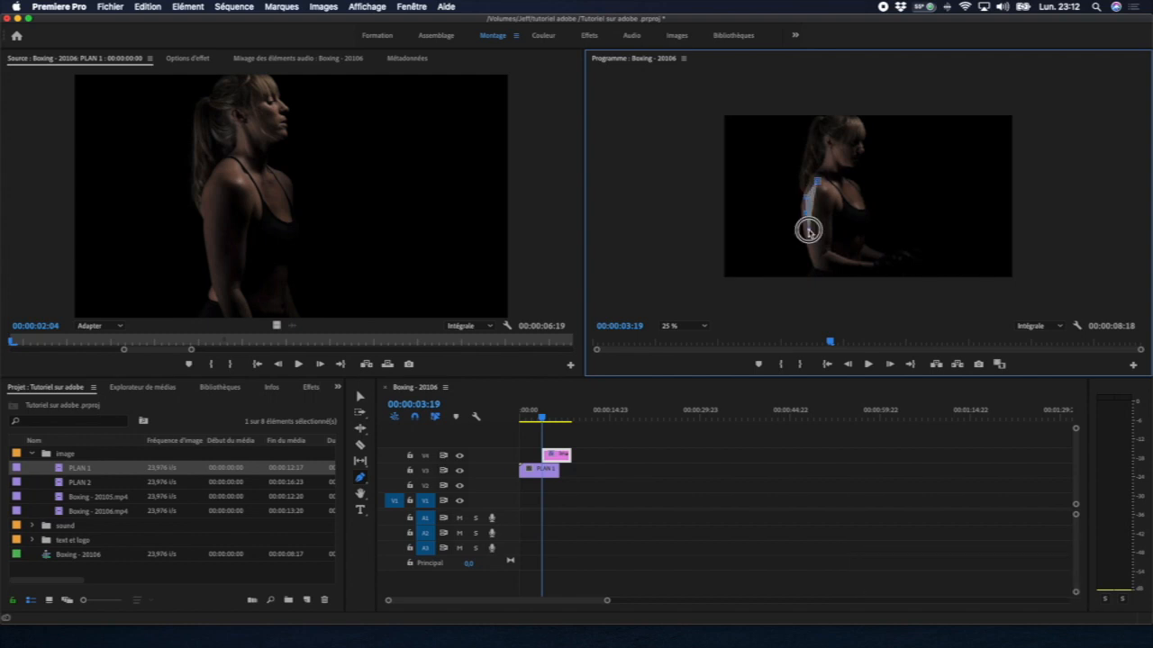
{"action": "left_click", "coordinate": [814, 257]}
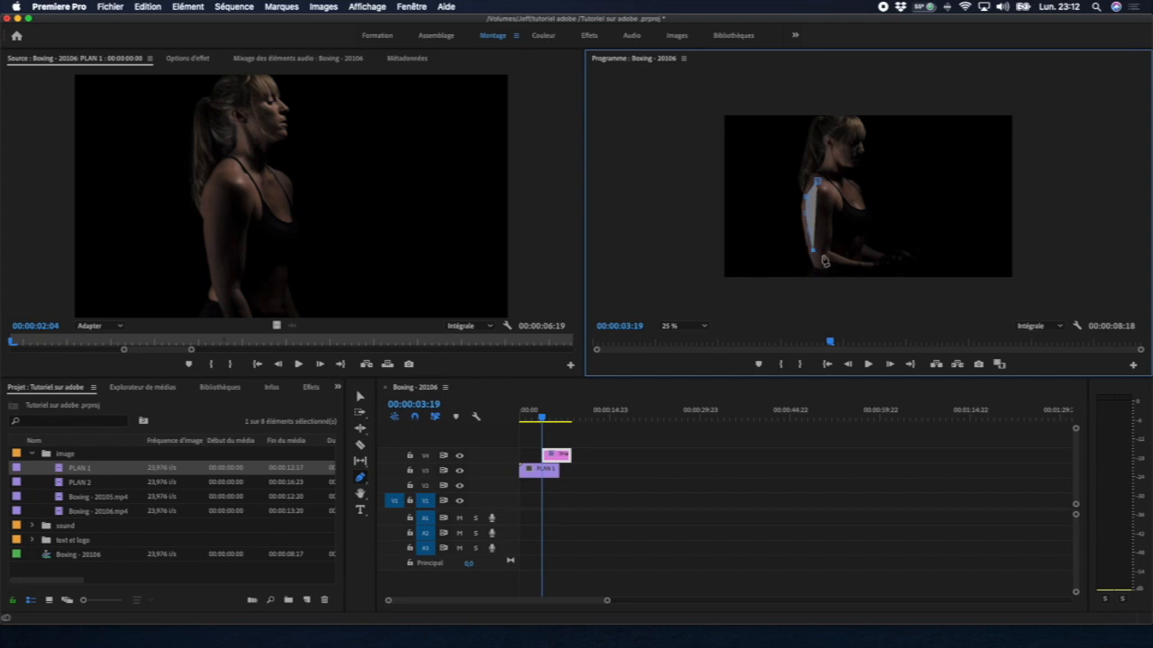
{"action": "left_click", "coordinate": [823, 258]}
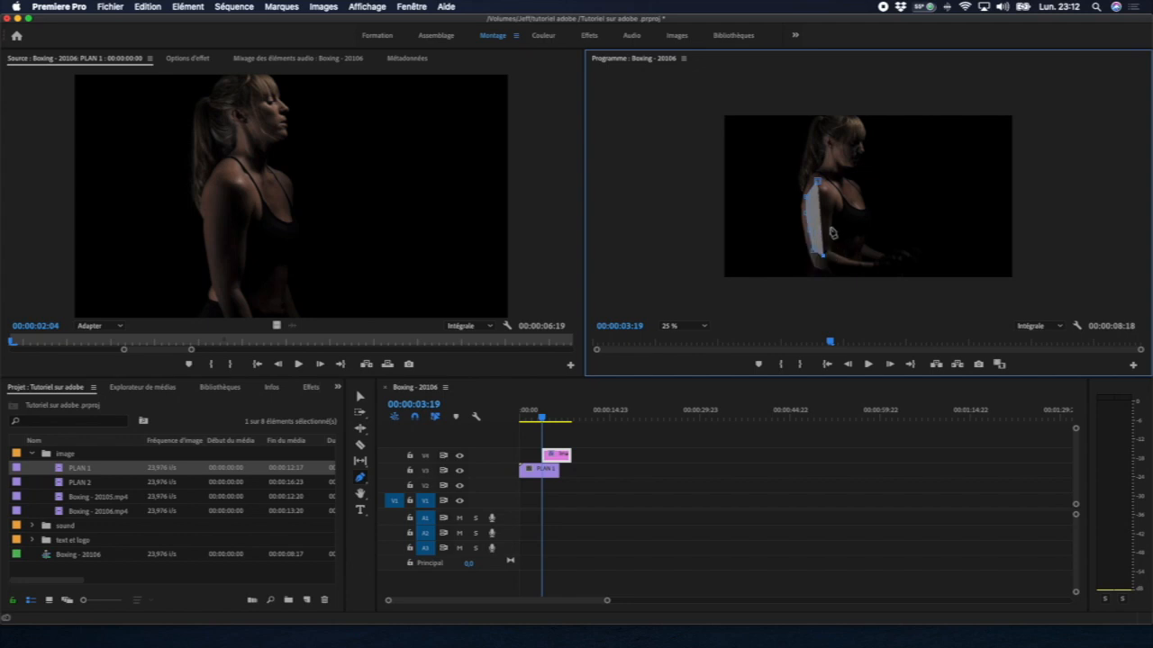
{"action": "left_click", "coordinate": [830, 228]}
{"action": "left_click", "coordinate": [819, 184]}
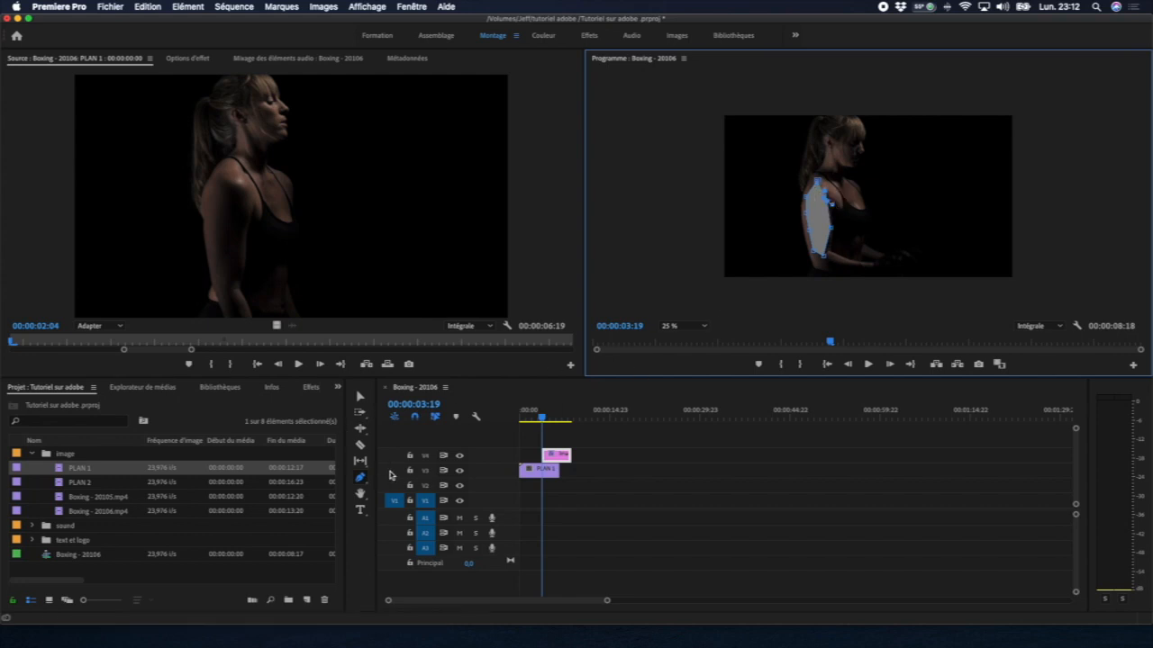
- Delete the drawn shape's graphic clip from V4
{"action": "left_click", "coordinate": [562, 456]}
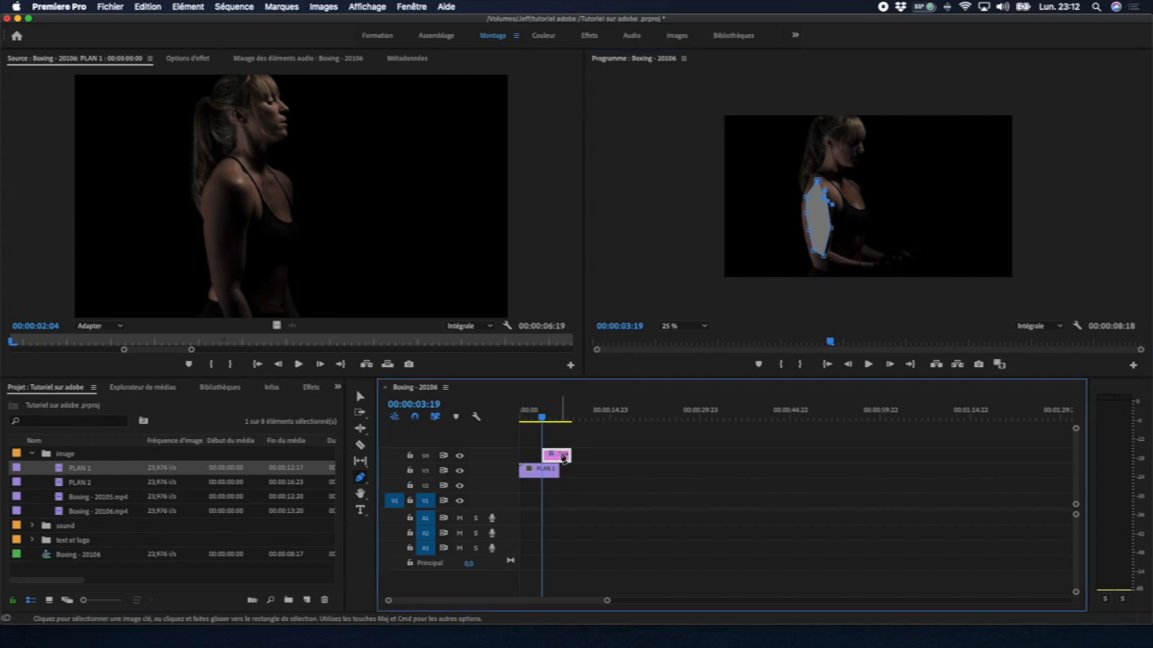
{"action": "key", "text": "v"}
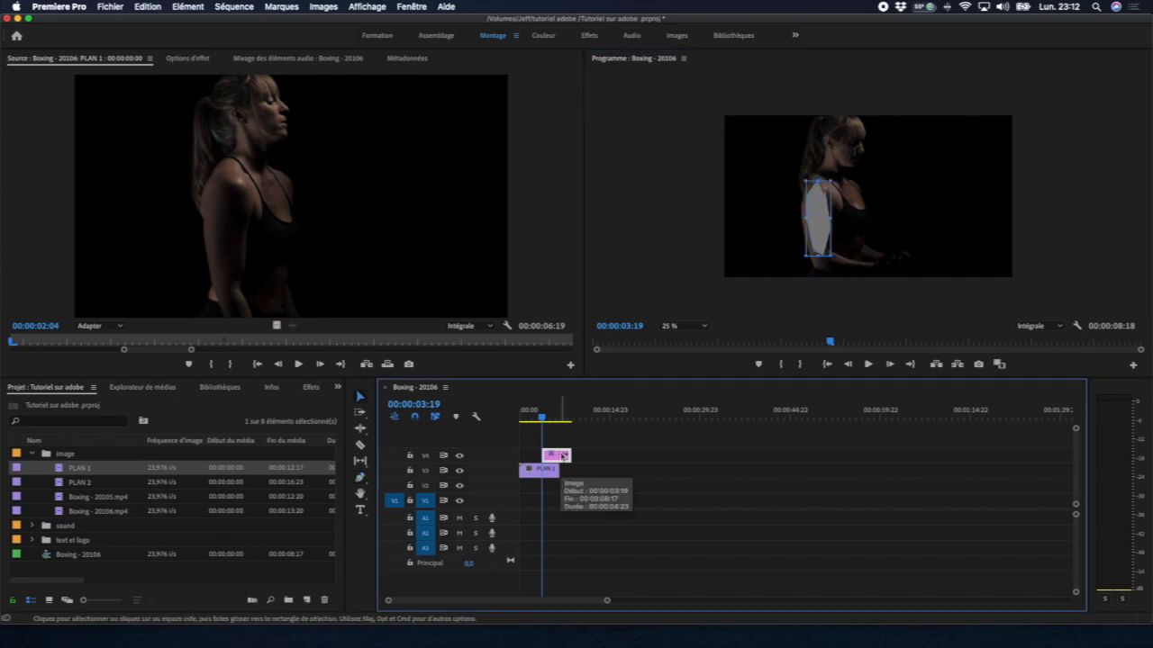
{"action": "key", "text": "Delete"}
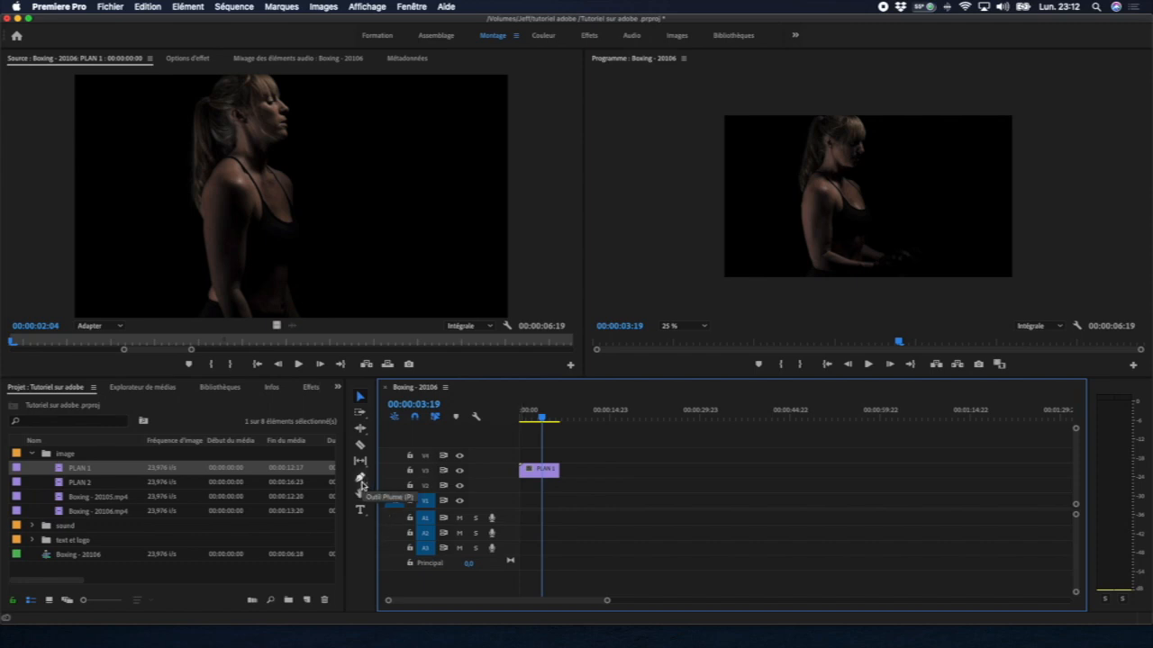
- Try to pan the timeline horizontally with the Hand tool, starting from the PLAN 1 clip
{"action": "left_click", "coordinate": [361, 481]}
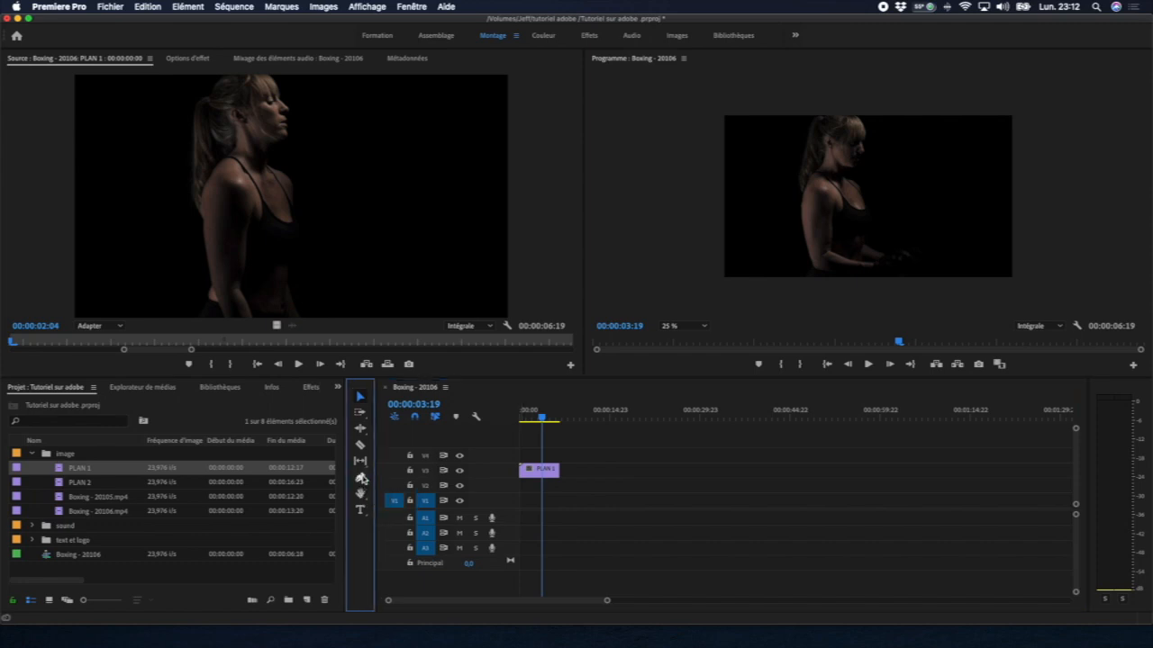
{"action": "left_click", "coordinate": [361, 479]}
{"action": "left_click", "coordinate": [367, 485]}
{"action": "left_click", "coordinate": [361, 495]}
{"action": "left_click", "coordinate": [539, 470]}
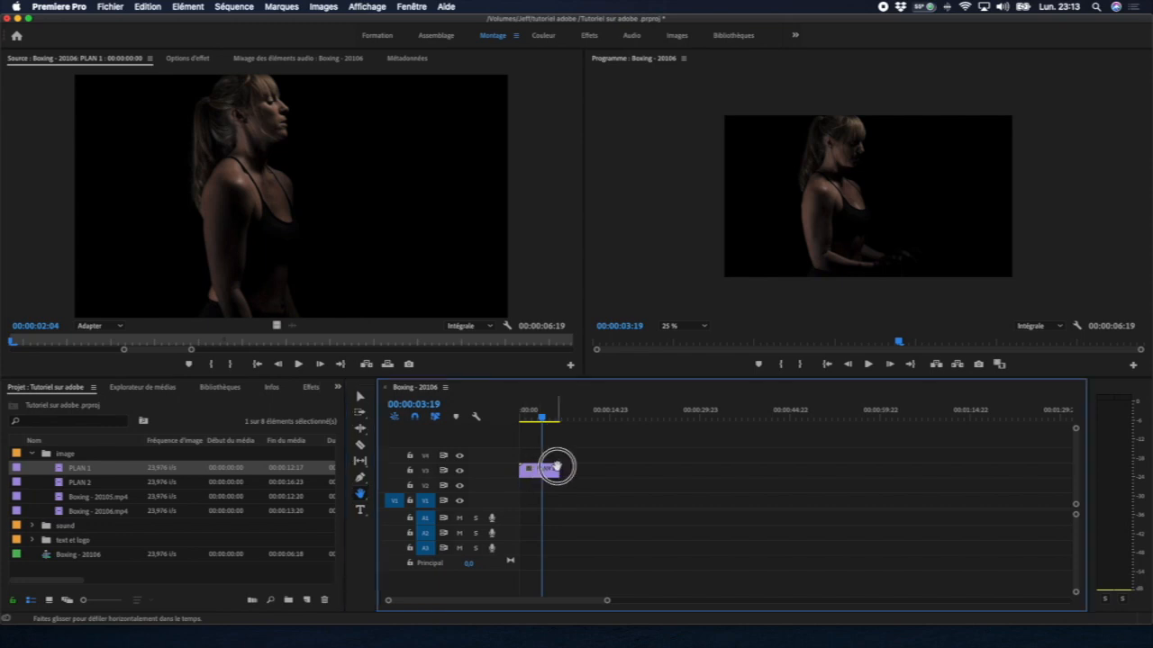
{"action": "left_click_drag", "start_coordinate": [548, 473], "coordinate": [575, 484]}
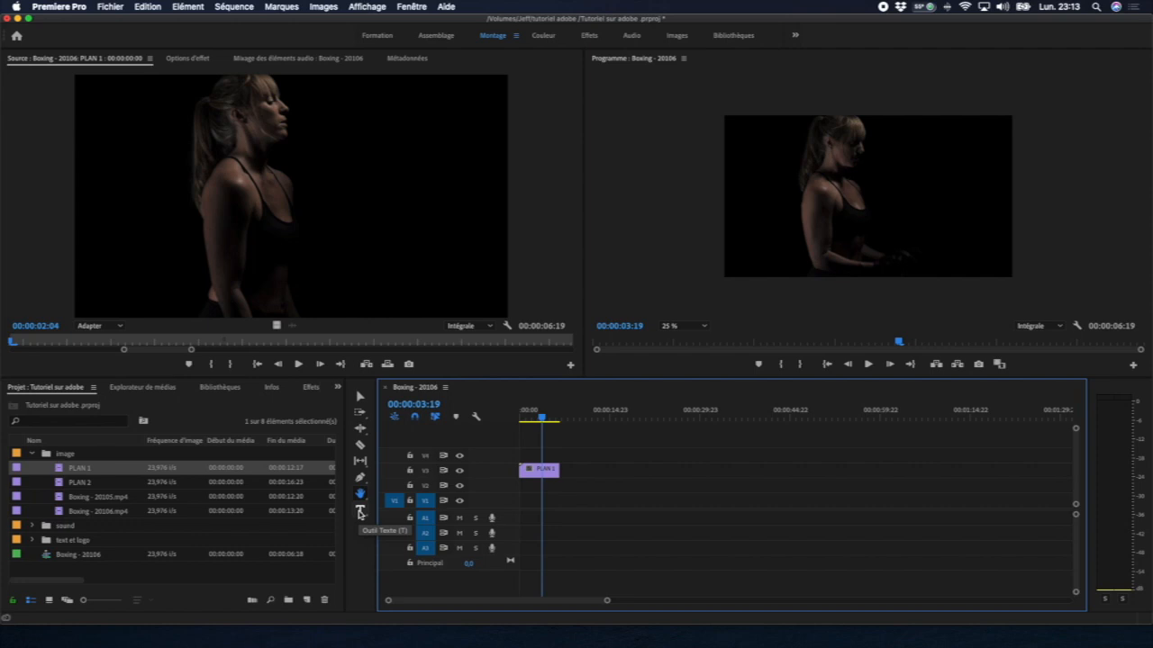
- Add the text "TEST" beside the woman at 00:00:03:19 with the Text tool, and delete its clip from V4
{"action": "left_click", "coordinate": [360, 511]}
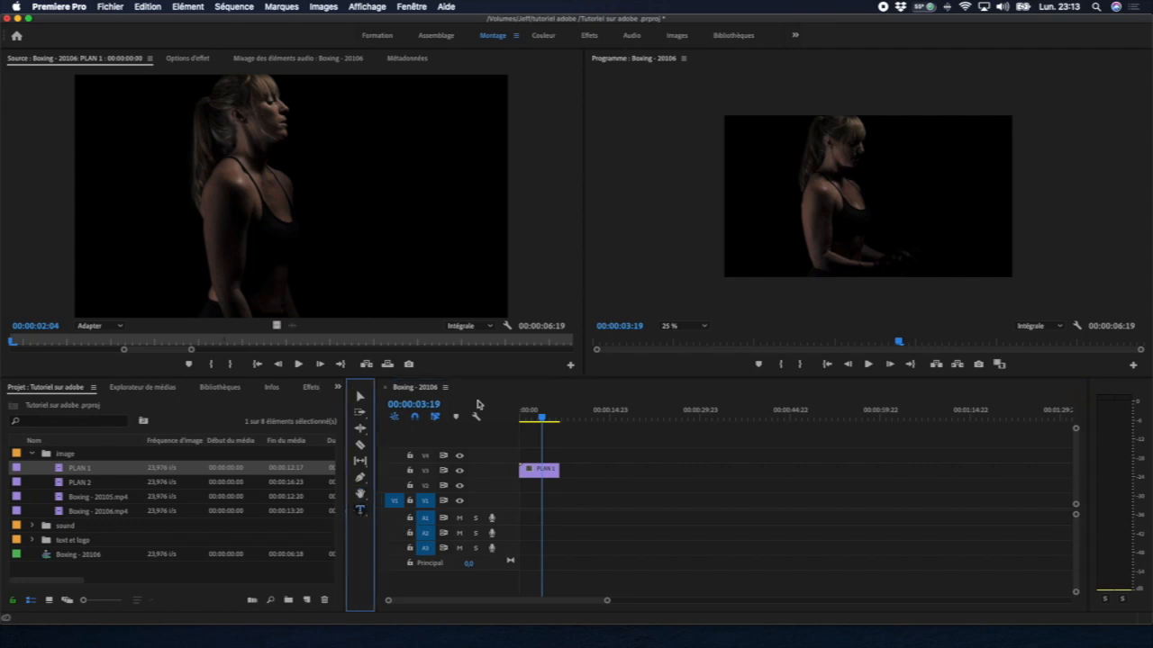
{"action": "left_click", "coordinate": [760, 213]}
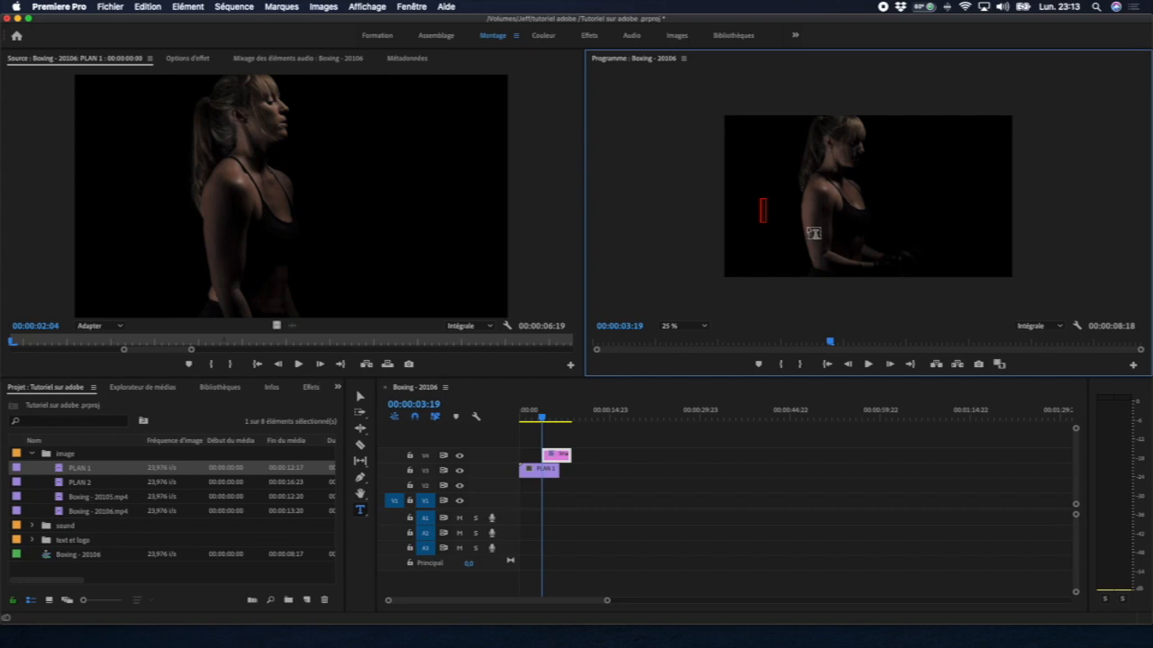
{"action": "type", "text": "TEST"}
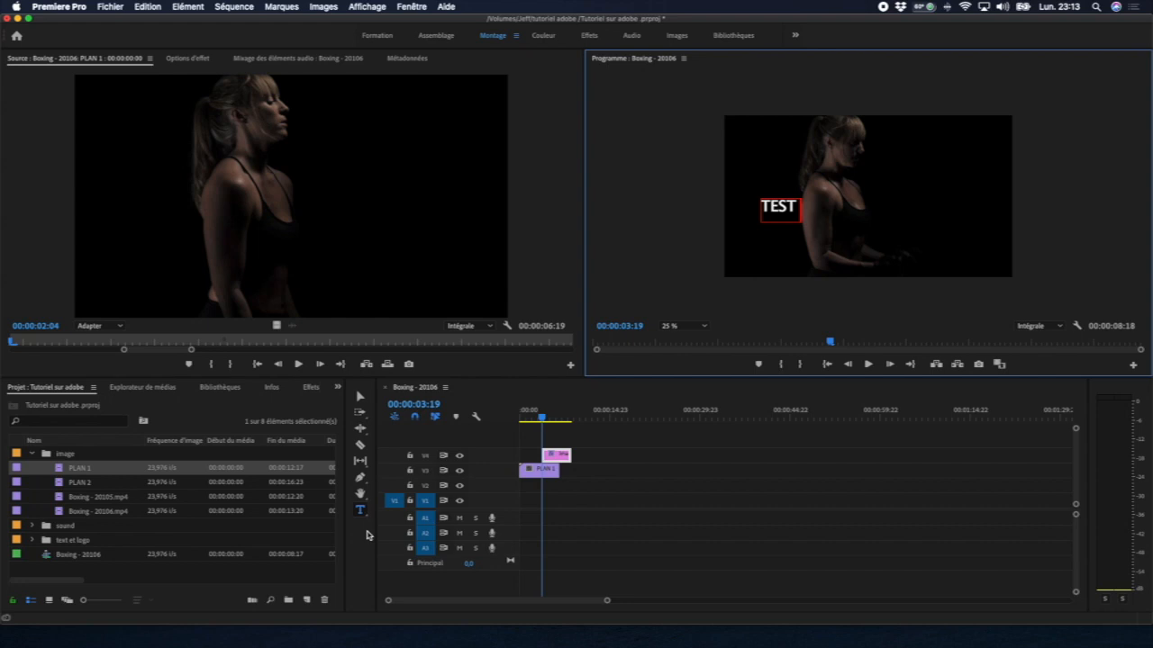
{"action": "left_click", "coordinate": [558, 458]}
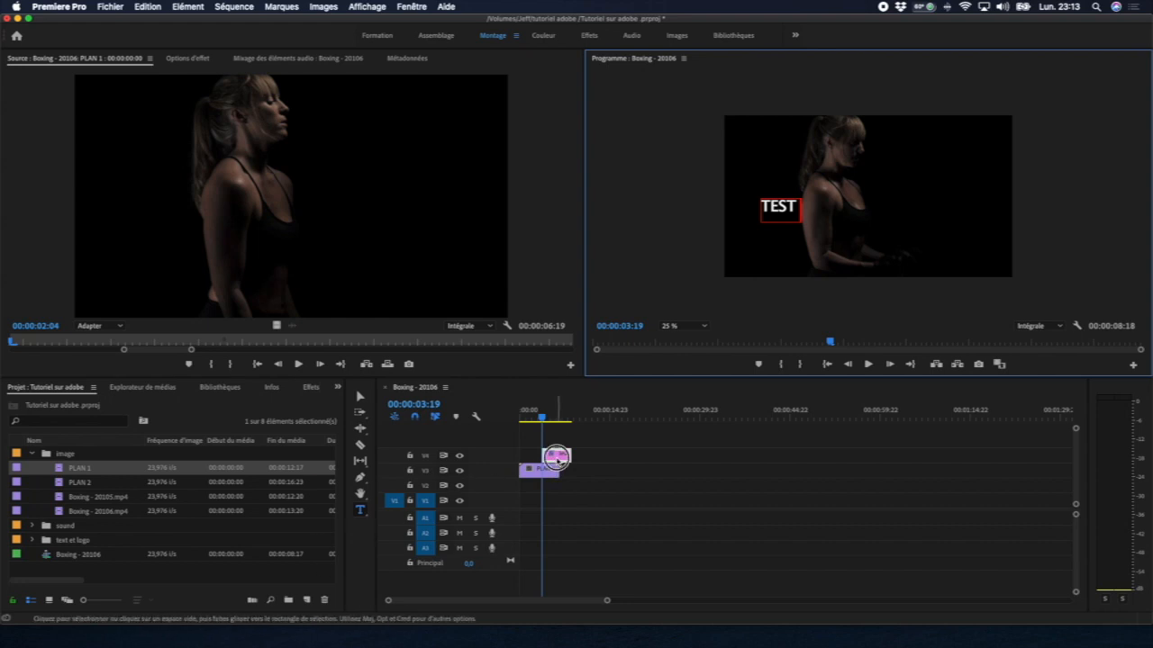
{"action": "key", "text": "Delete"}
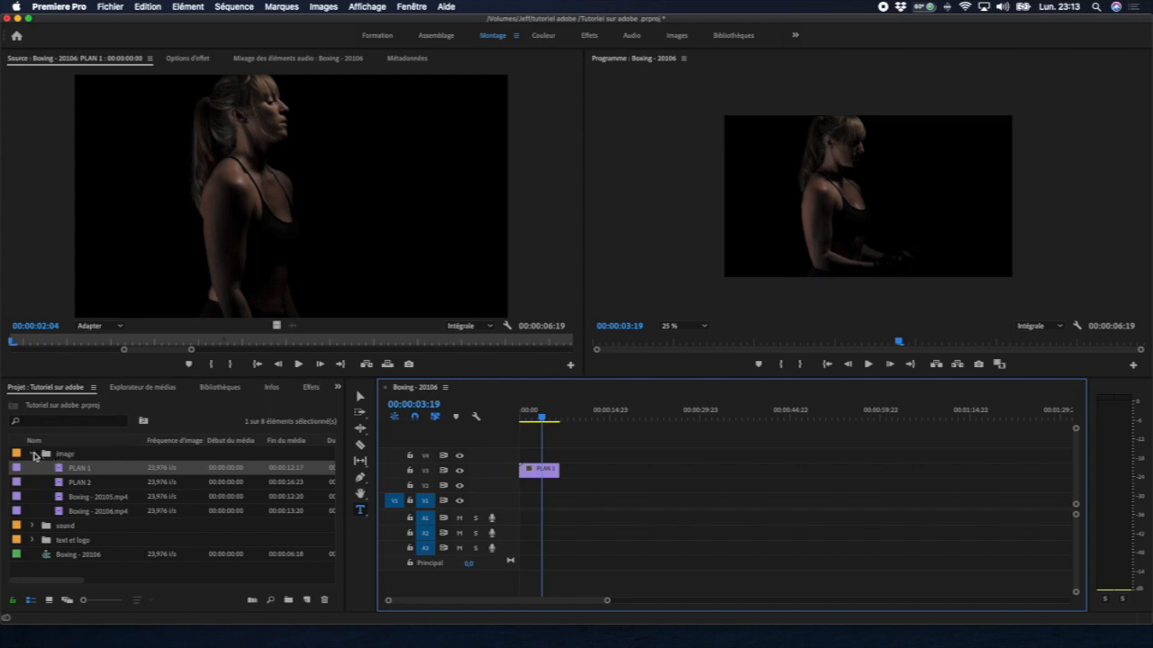
- Collapse the image bin, and open the Source monitor's button editor and accept its layout
{"action": "left_click", "coordinate": [33, 455]}
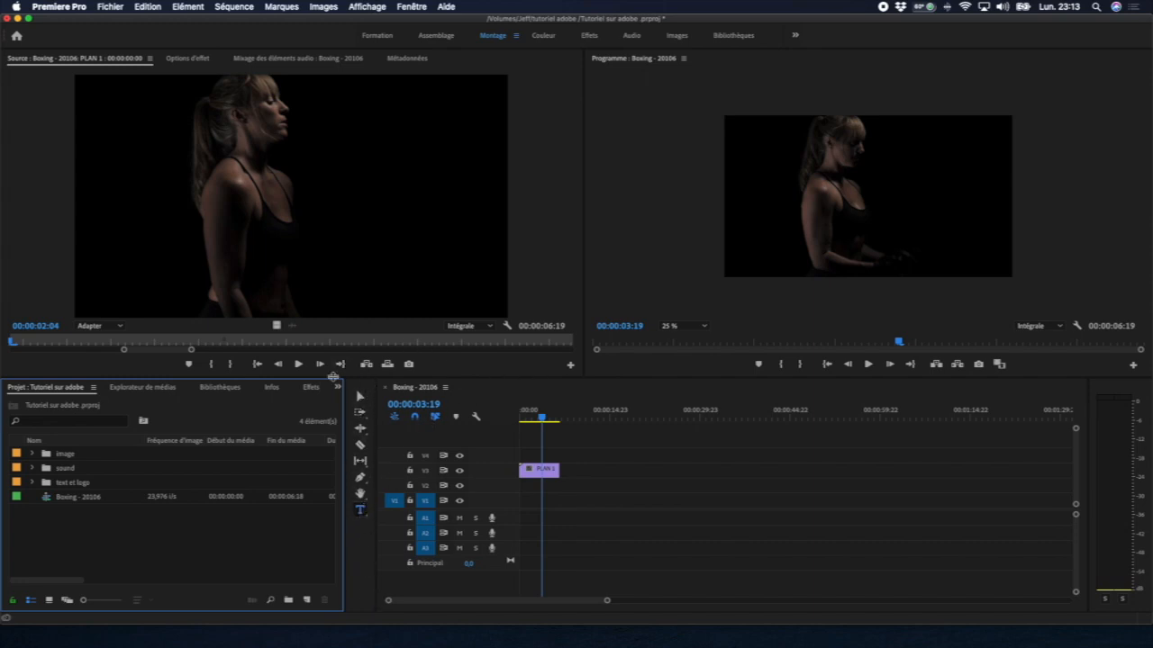
{"action": "left_click", "coordinate": [570, 366]}
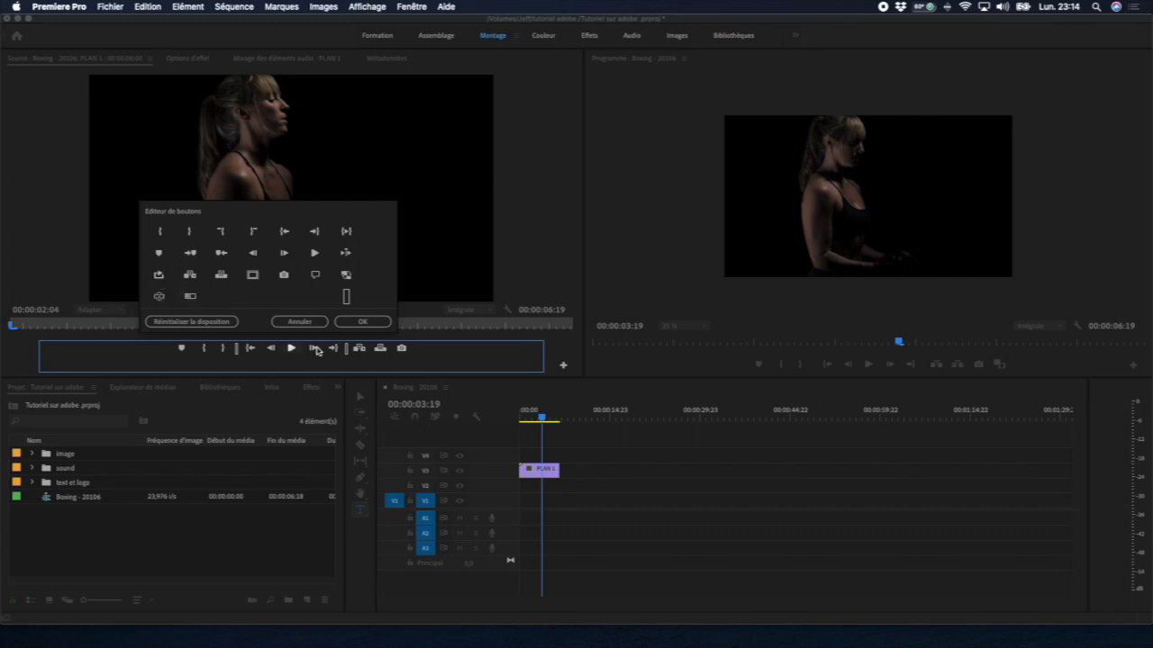
{"action": "left_click", "coordinate": [357, 323]}
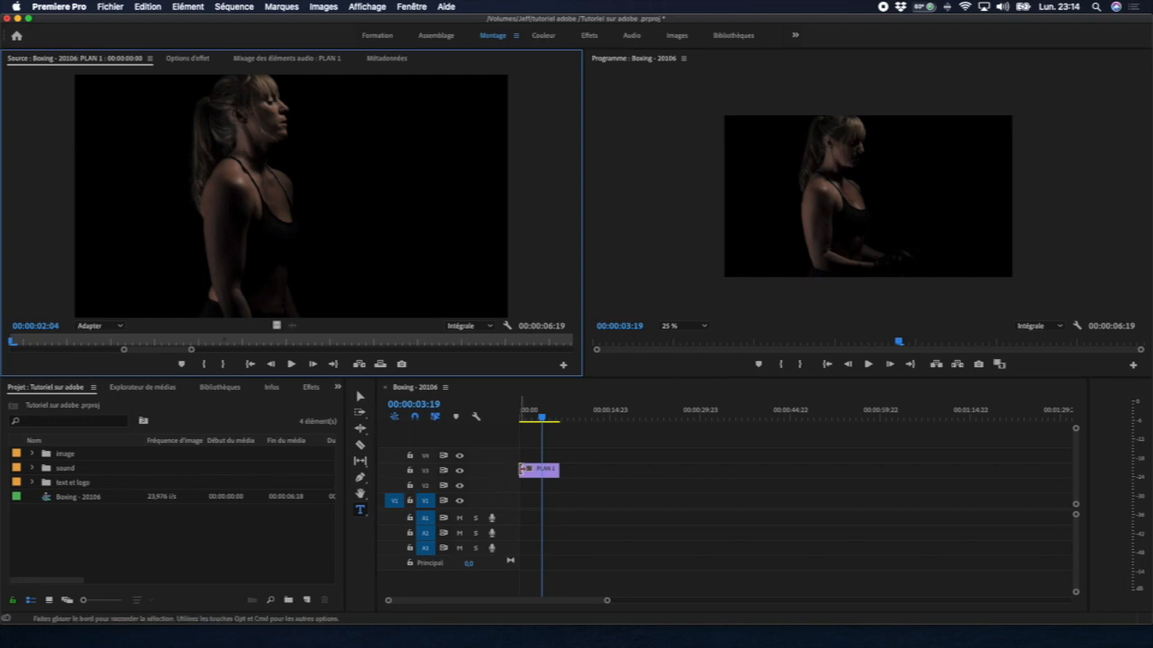
- Select the PLAN 1 clip on V3
{"action": "left_click", "coordinate": [539, 471]}
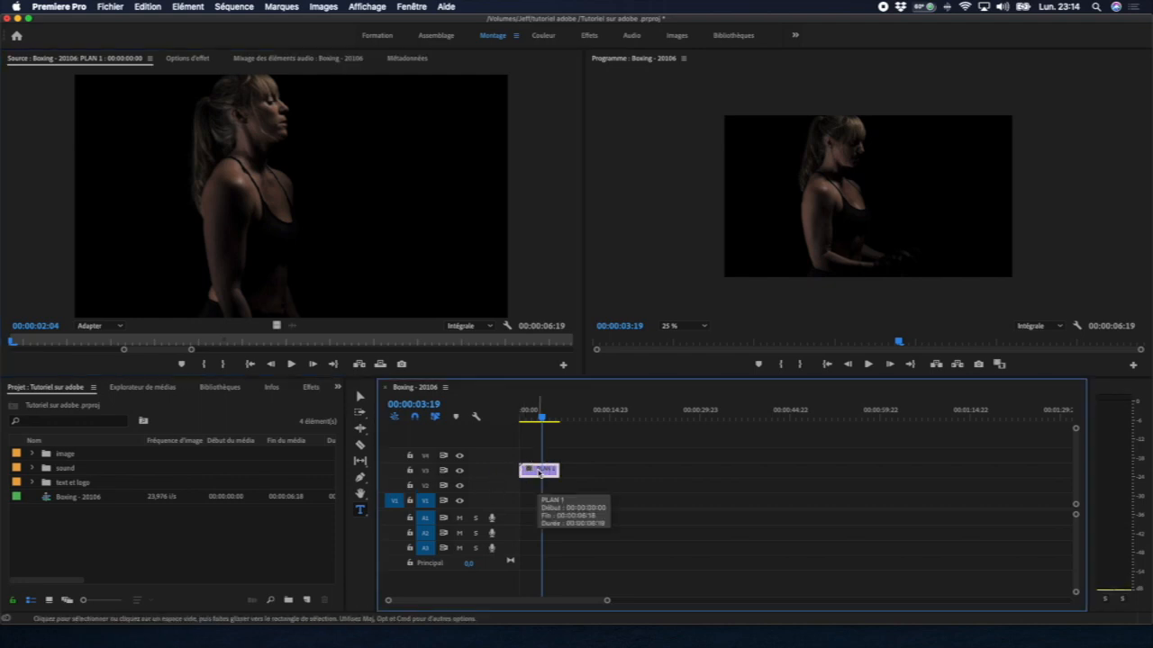